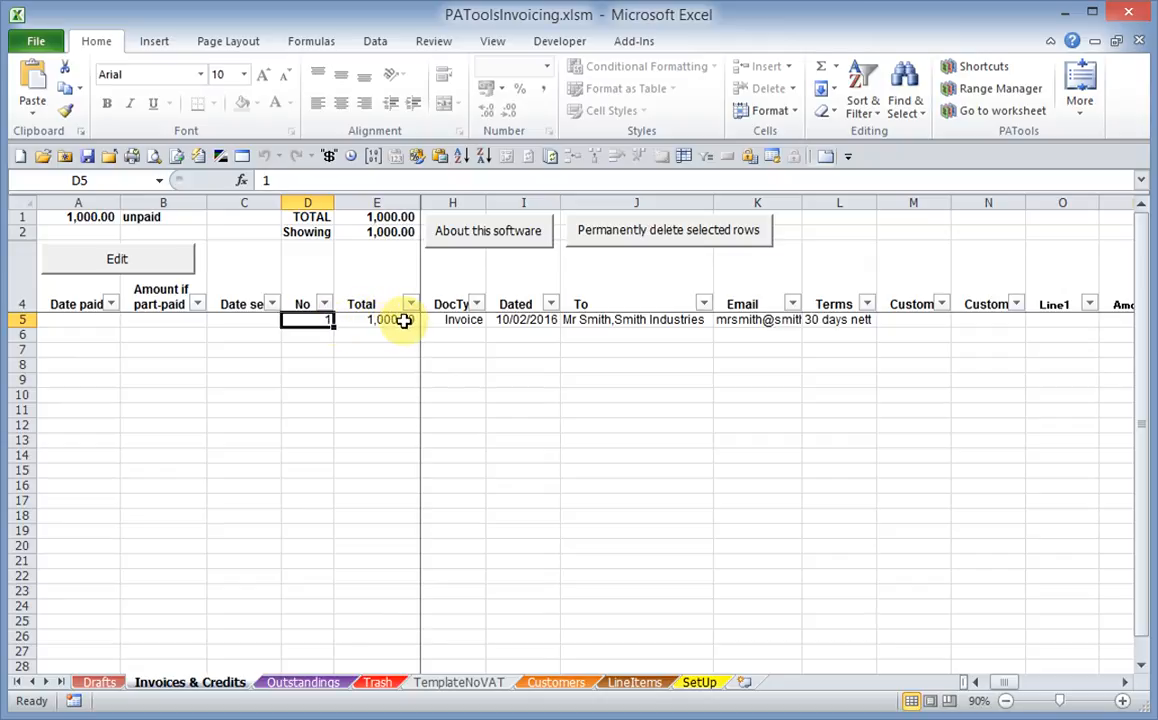
Save invoice 1 as a new invoice with the amount of the "Work done" line set to 800
{"action": "double_click", "coordinate": [452, 321]}
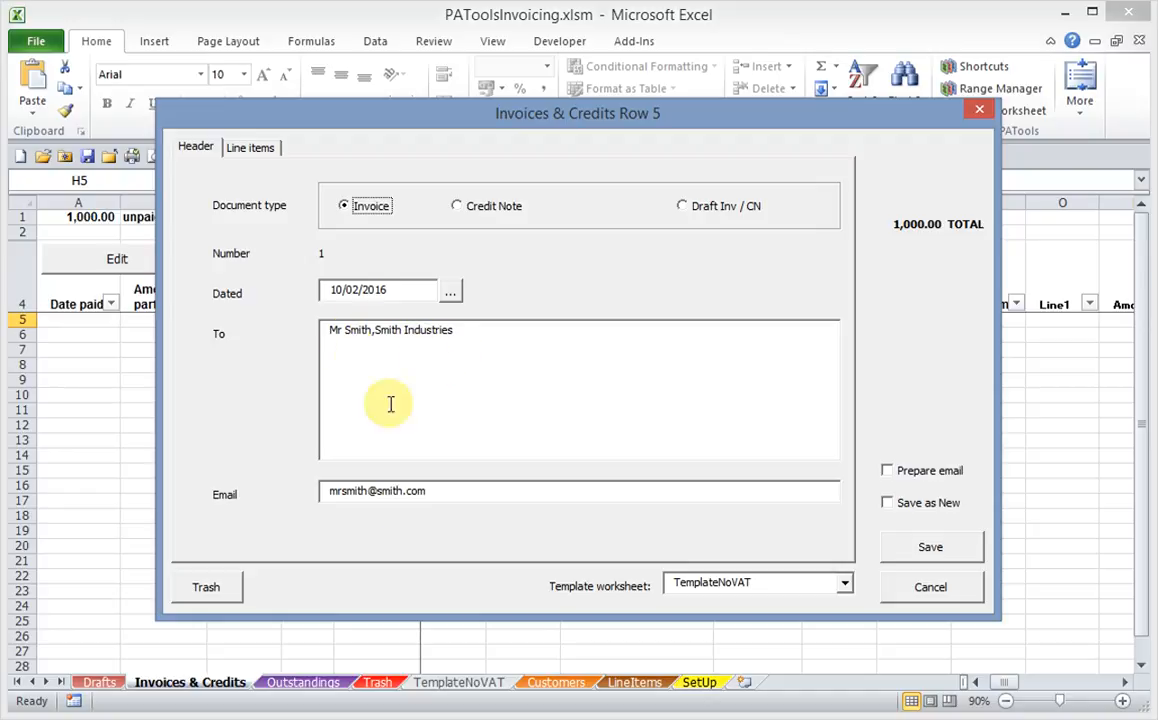
{"action": "left_click", "coordinate": [250, 147]}
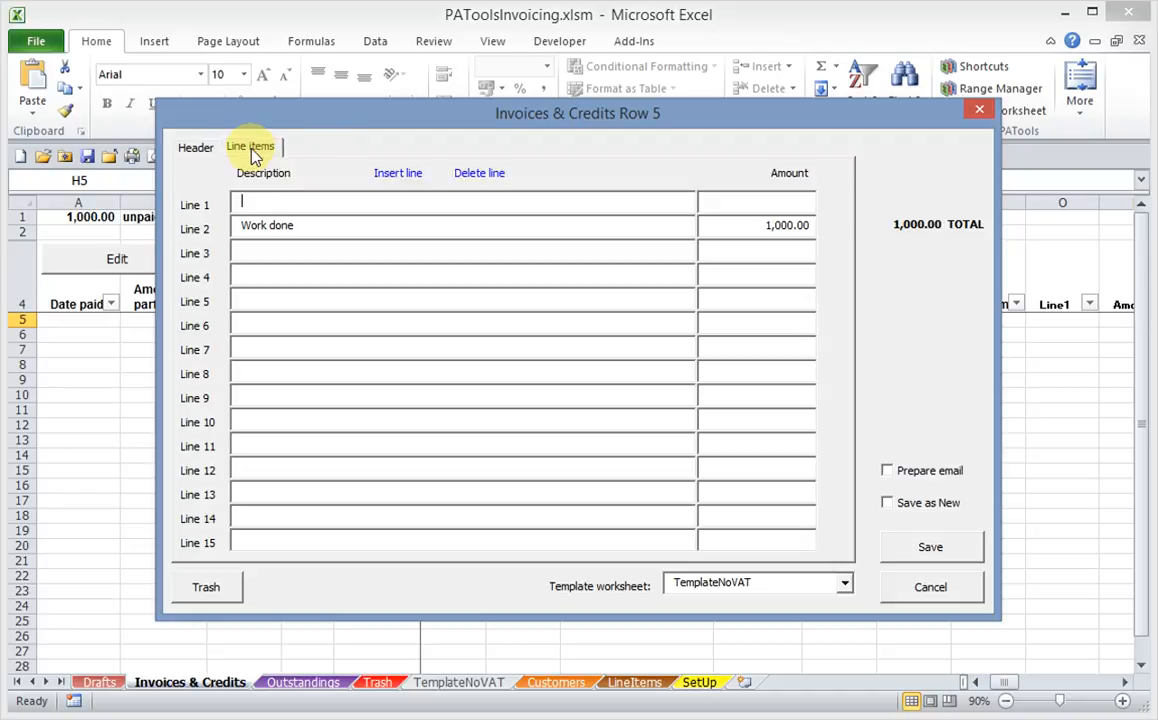
{"action": "left_click", "coordinate": [725, 230]}
{"action": "type", "text": "8"}
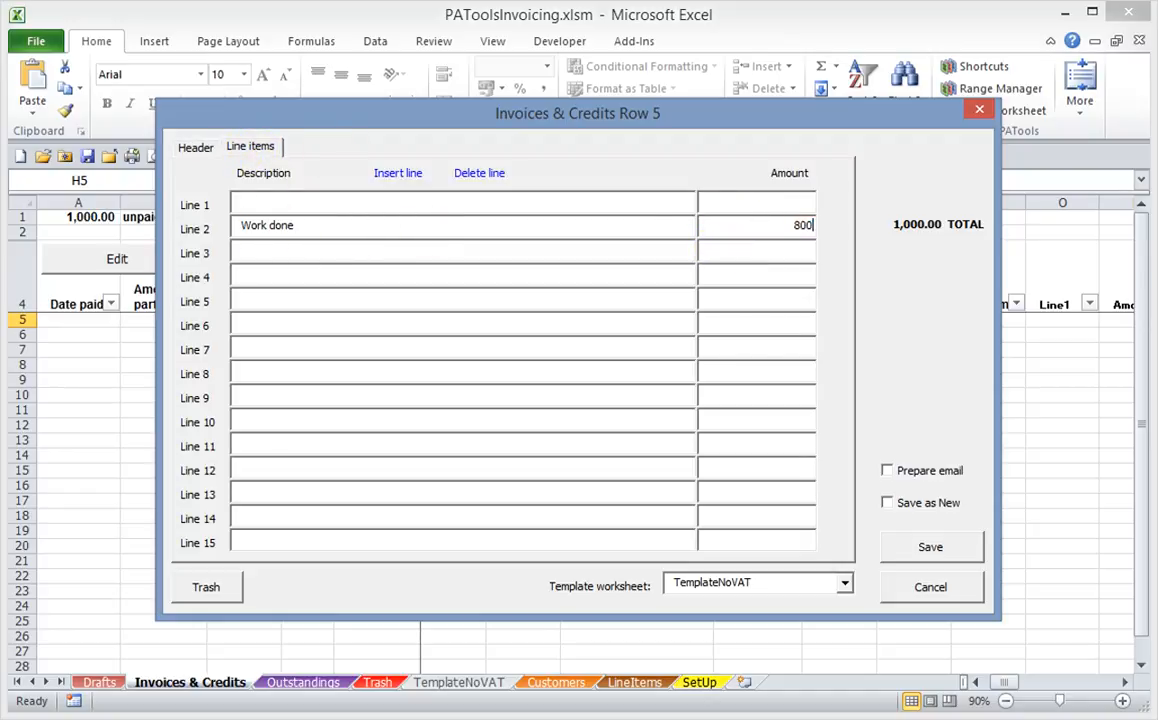
{"action": "left_click", "coordinate": [930, 550]}
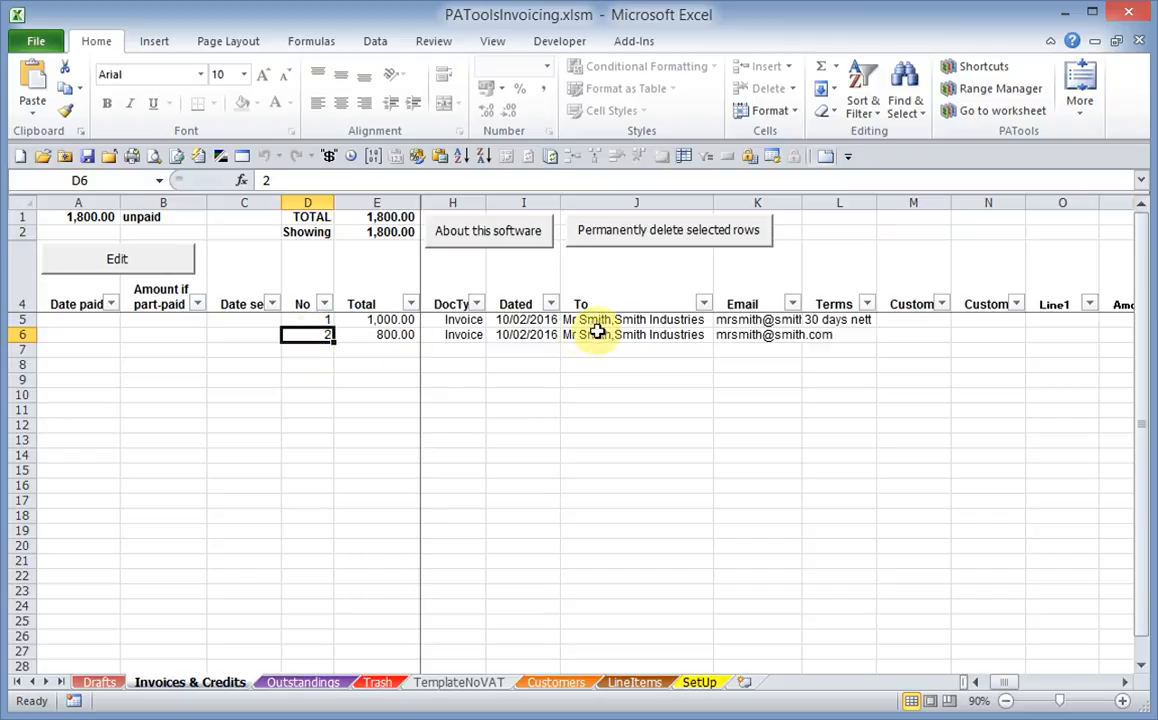
Save invoice 2 as a new invoice with the recipient's title changed to Mrs
{"action": "double_click", "coordinate": [373, 333]}
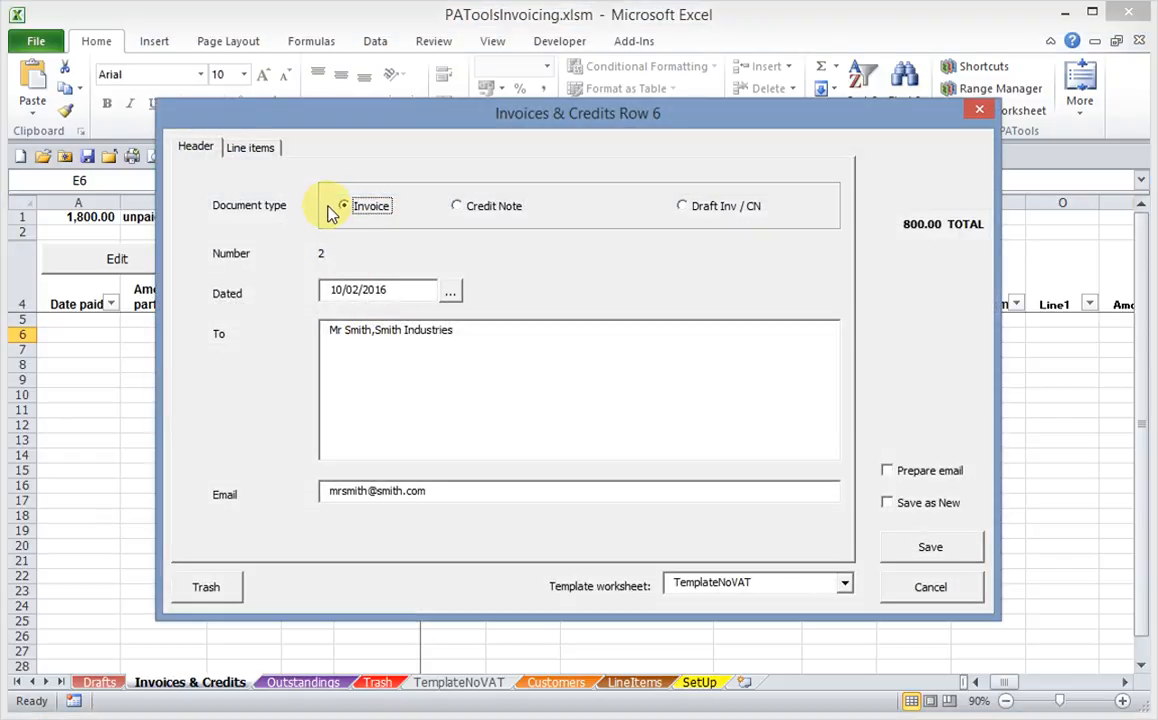
{"action": "left_click", "coordinate": [944, 590]}
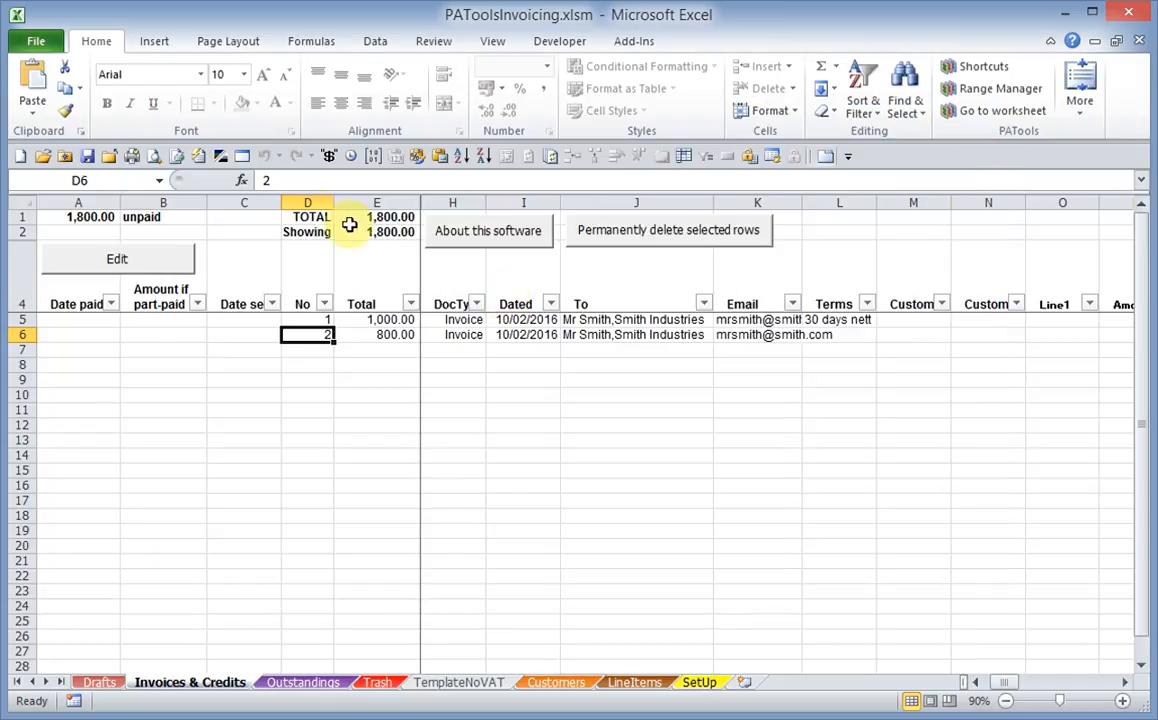
{"action": "left_click", "coordinate": [170, 270]}
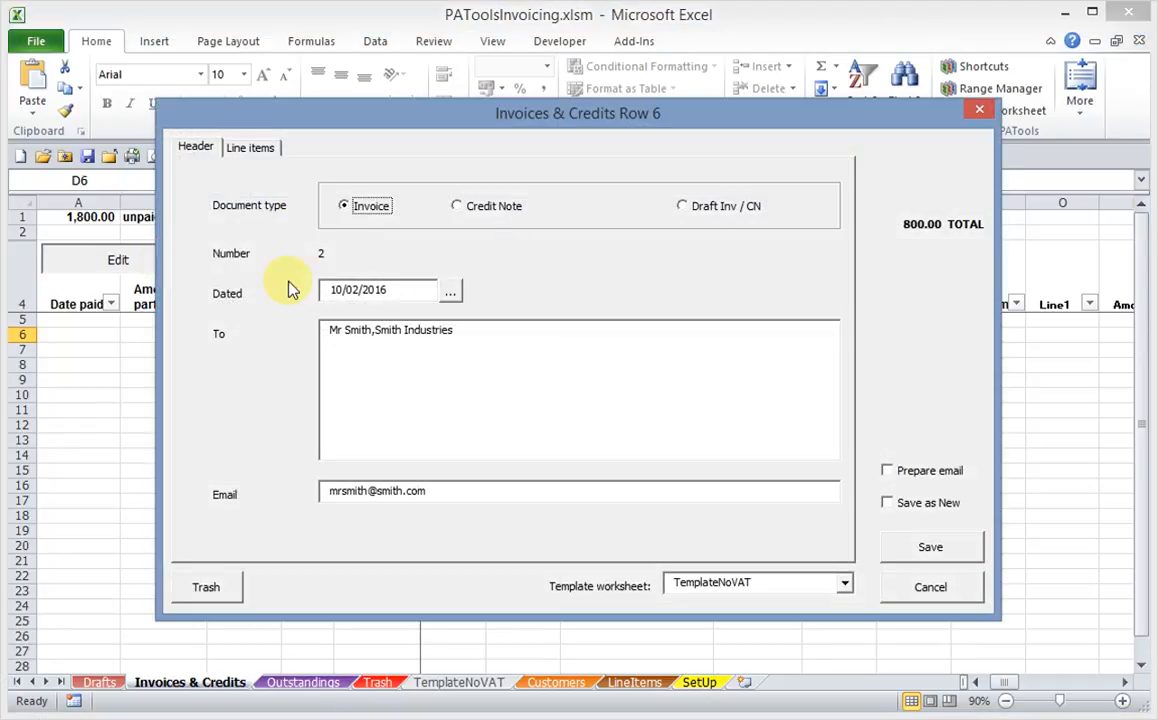
{"action": "left_click", "coordinate": [342, 331]}
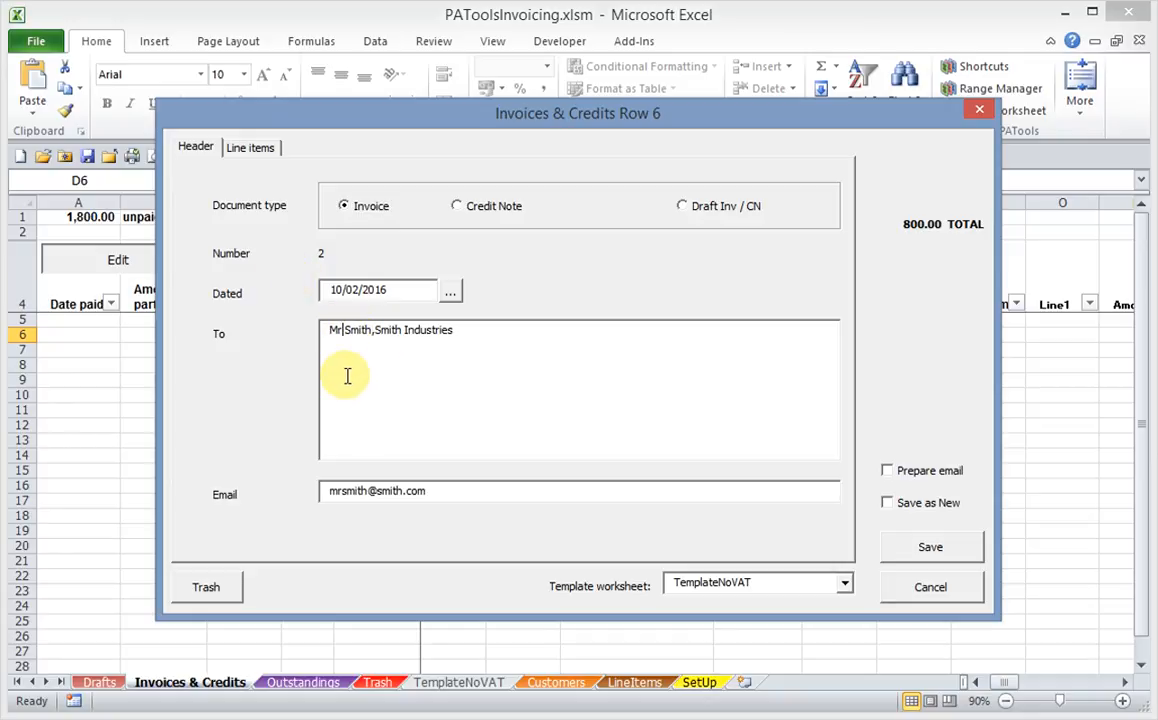
{"action": "type", "text": "s"}
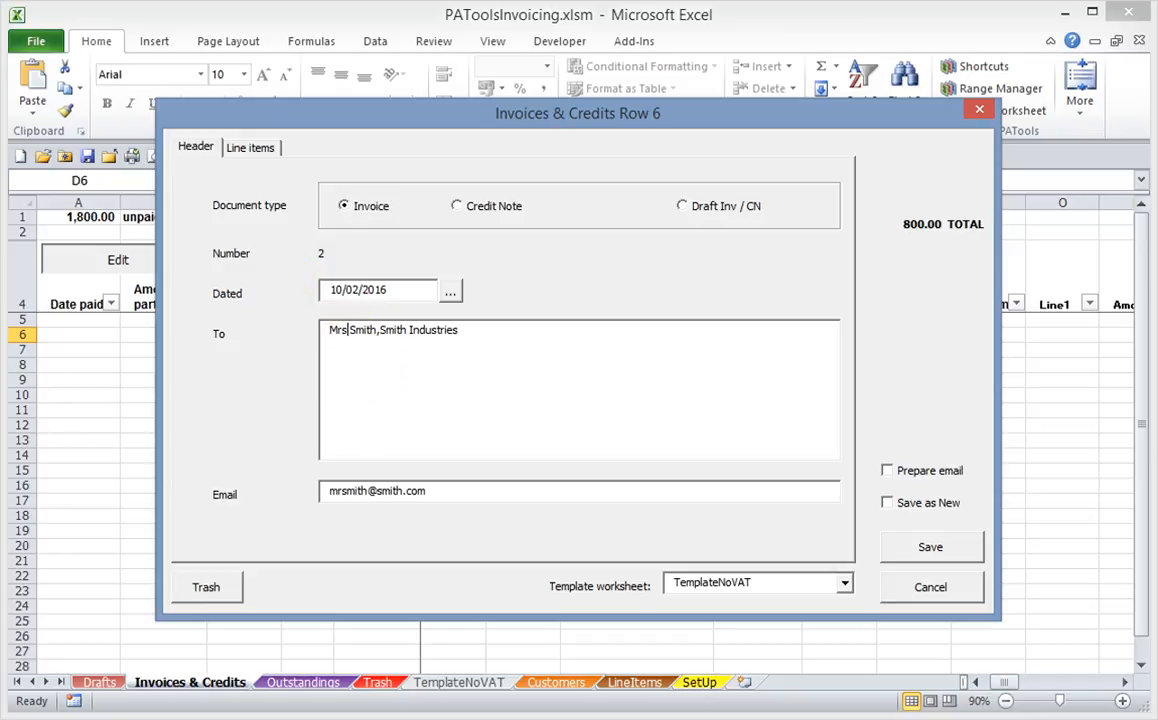
{"action": "left_click", "coordinate": [249, 150]}
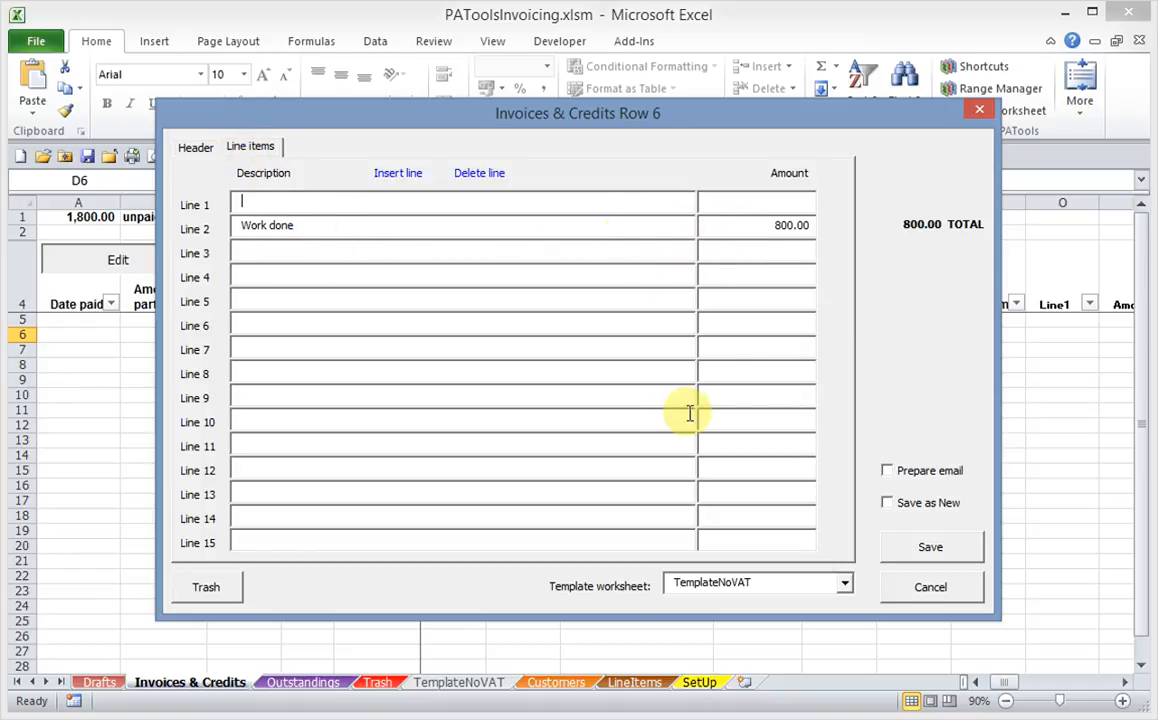
{"action": "left_click", "coordinate": [926, 505]}
{"action": "left_click", "coordinate": [930, 546]}
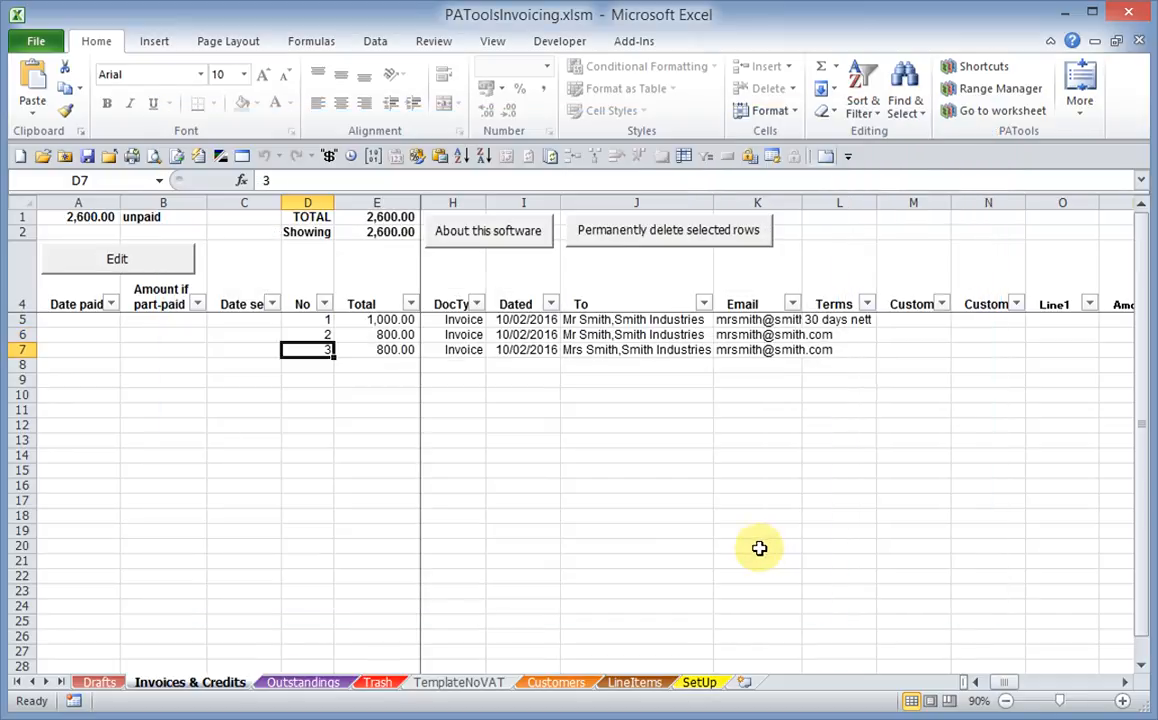
{"action": "left_click", "coordinate": [610, 351]}
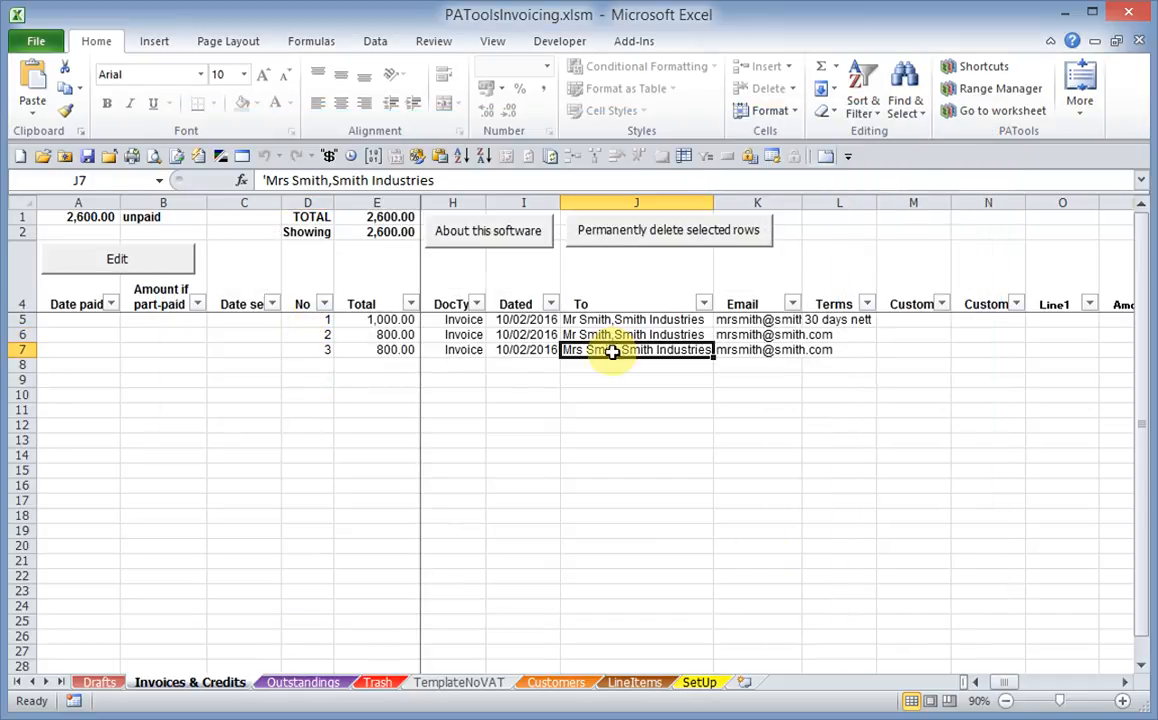
{"action": "left_click", "coordinate": [314, 348]}
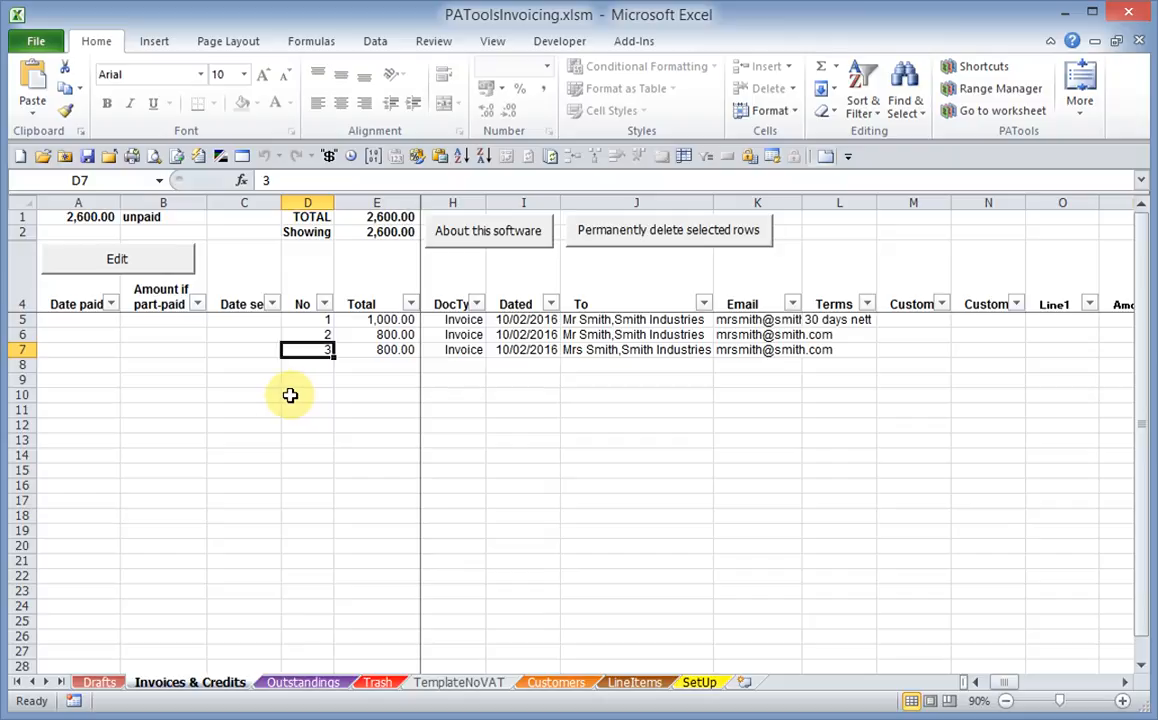
Save invoice 2 as a new document of type Credit Note
{"action": "left_click", "coordinate": [316, 333]}
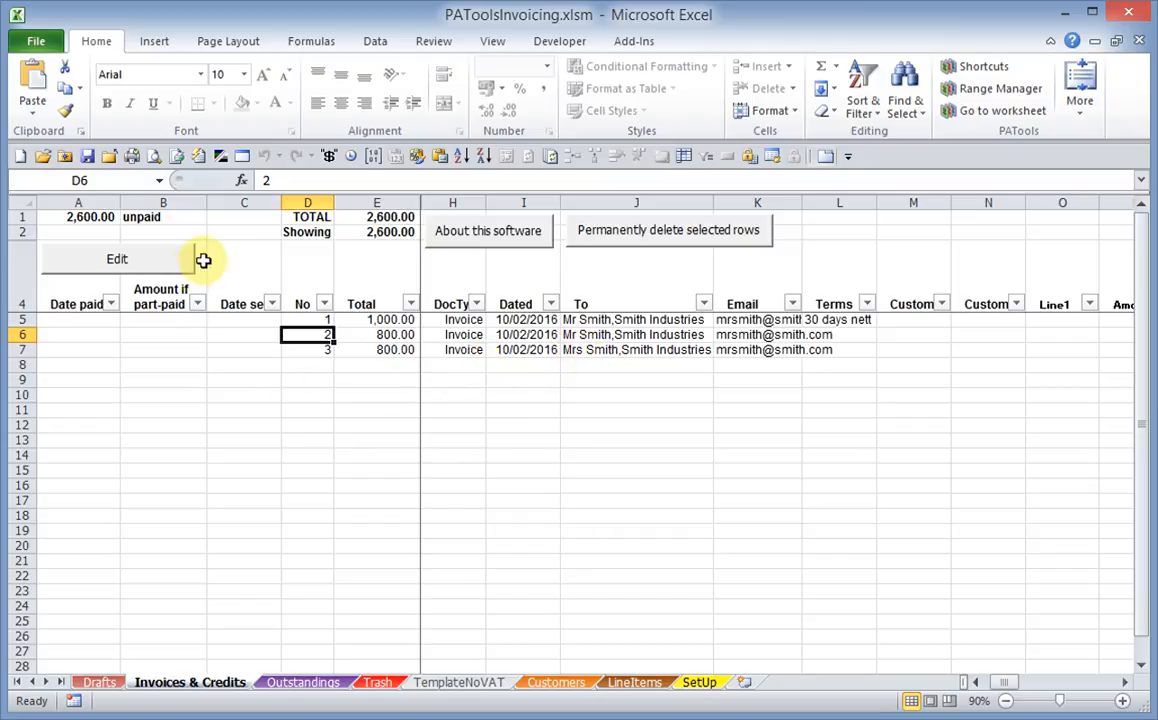
{"action": "left_click", "coordinate": [153, 264]}
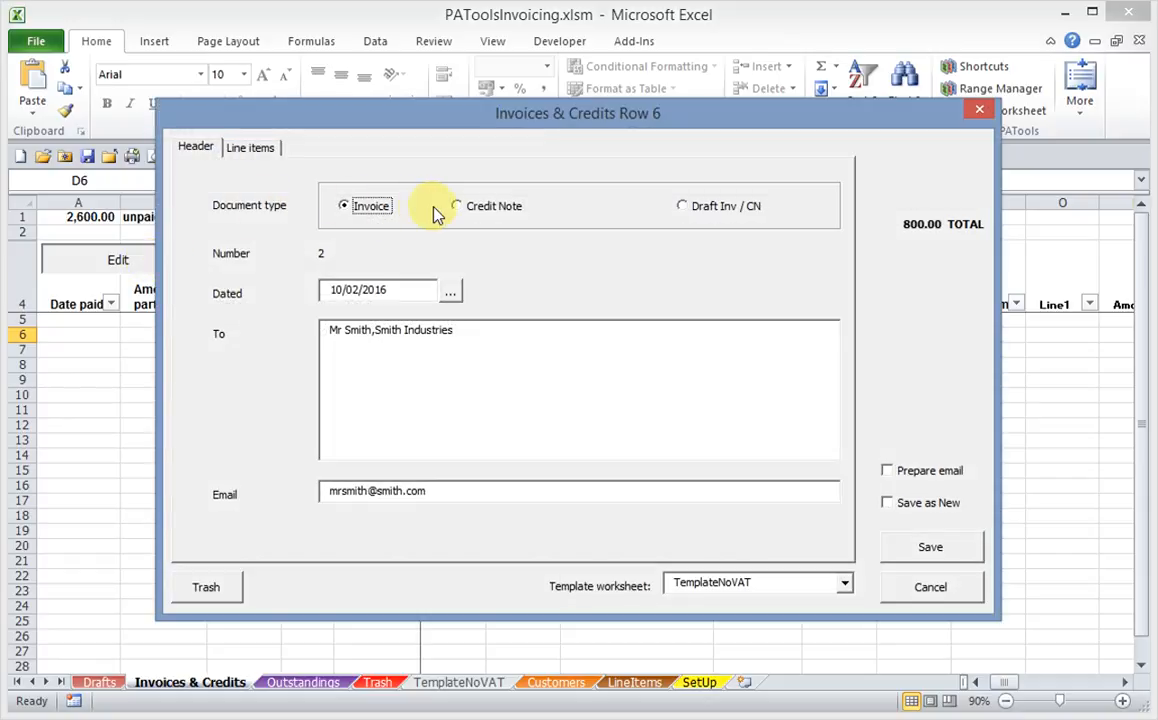
{"action": "left_click", "coordinate": [458, 208]}
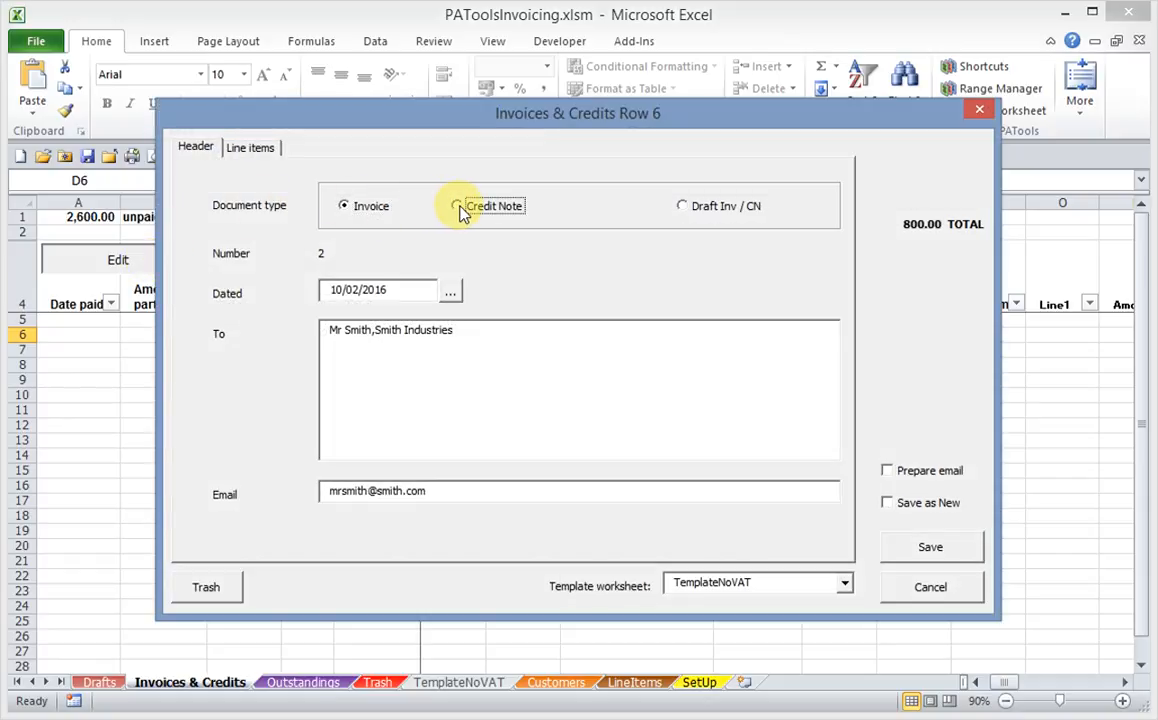
{"action": "left_click", "coordinate": [887, 503]}
{"action": "left_click", "coordinate": [930, 553]}
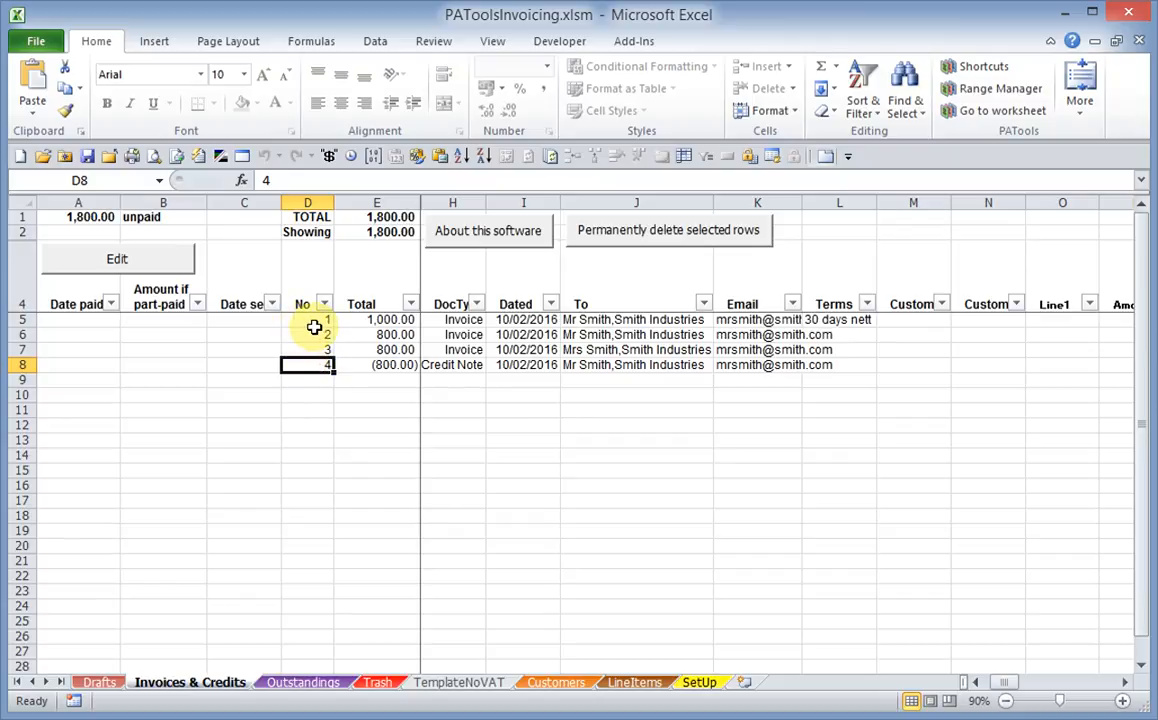
Start a new draft document on the Drafts sheet and enter the customer's title and name as recipient
{"action": "left_click", "coordinate": [99, 682]}
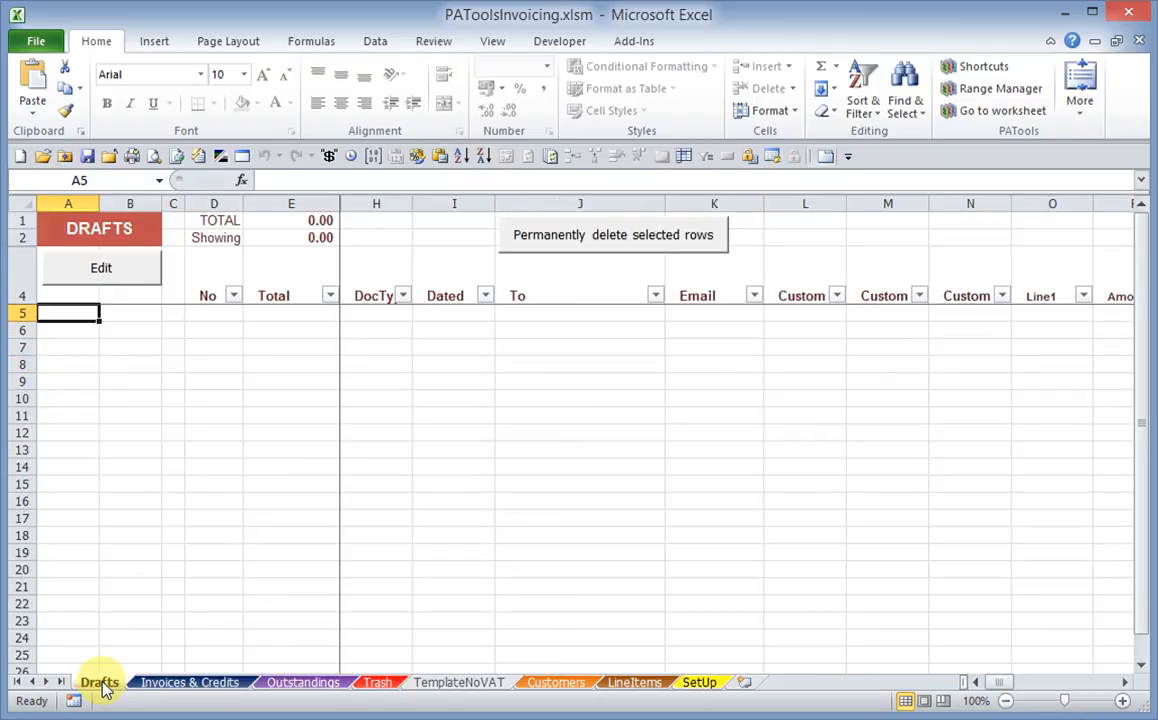
{"action": "left_click", "coordinate": [100, 270]}
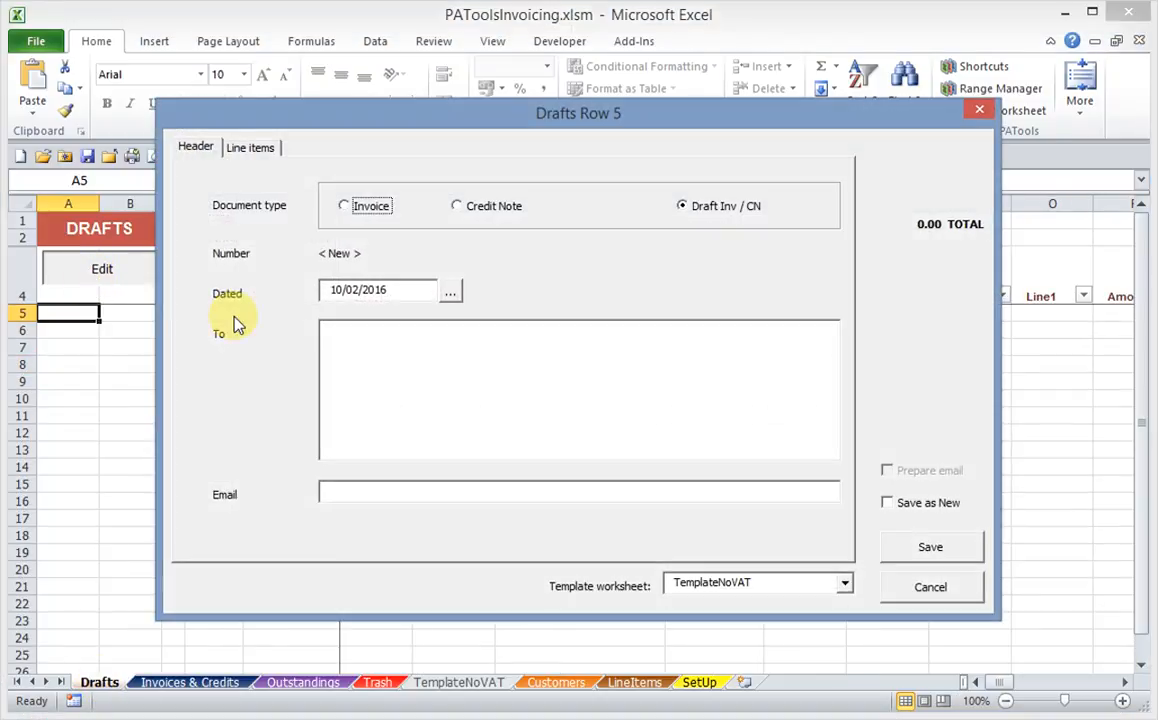
{"action": "left_click", "coordinate": [684, 206]}
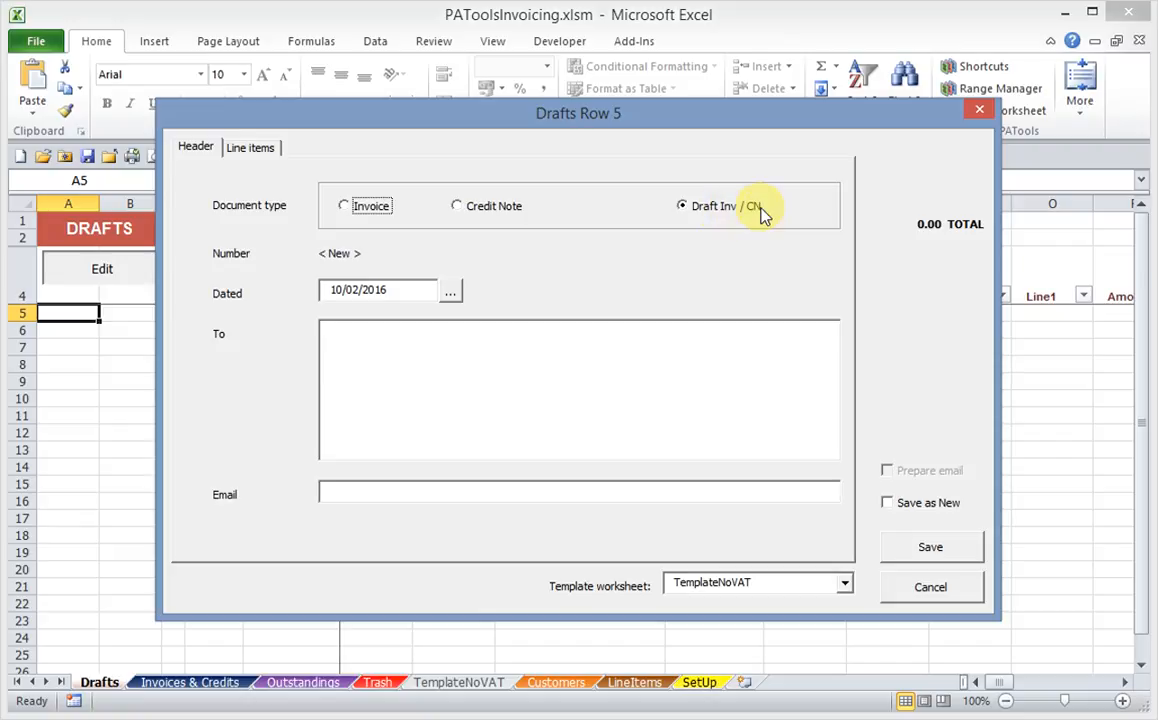
{"action": "left_click", "coordinate": [337, 336]}
{"action": "type", "text": "Mr Smith"}
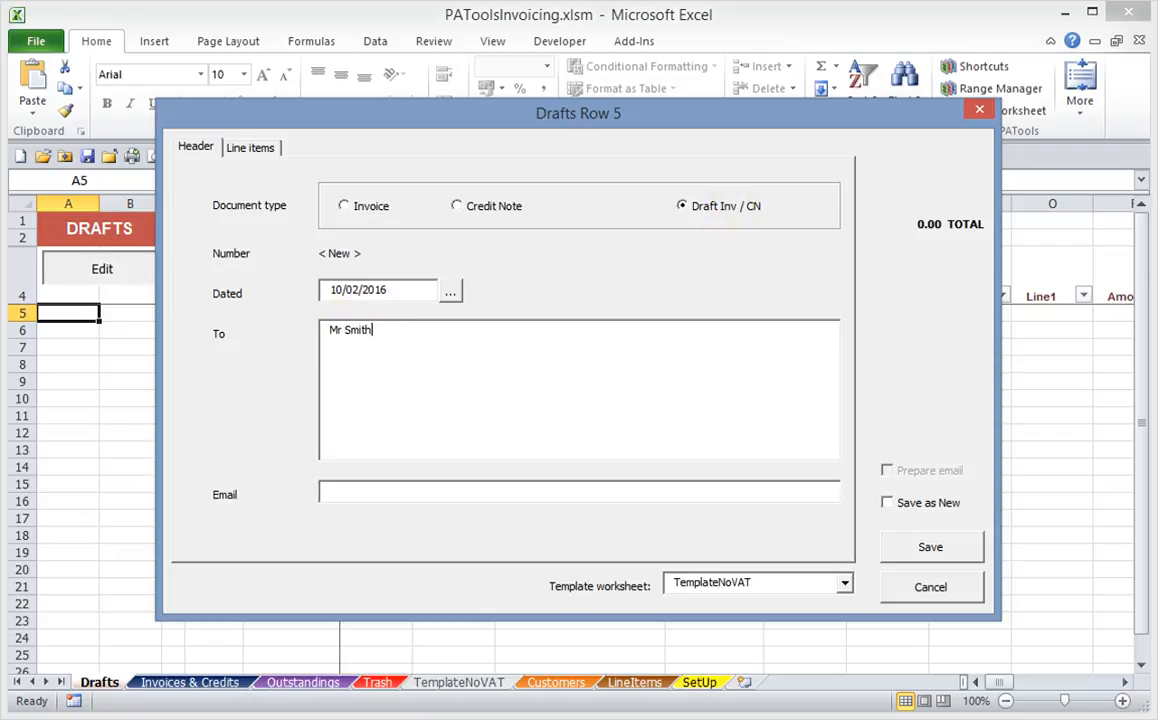
Enter "For work" as the description of line 1, leave its amount blank, and save the draft
{"action": "left_click", "coordinate": [255, 152]}
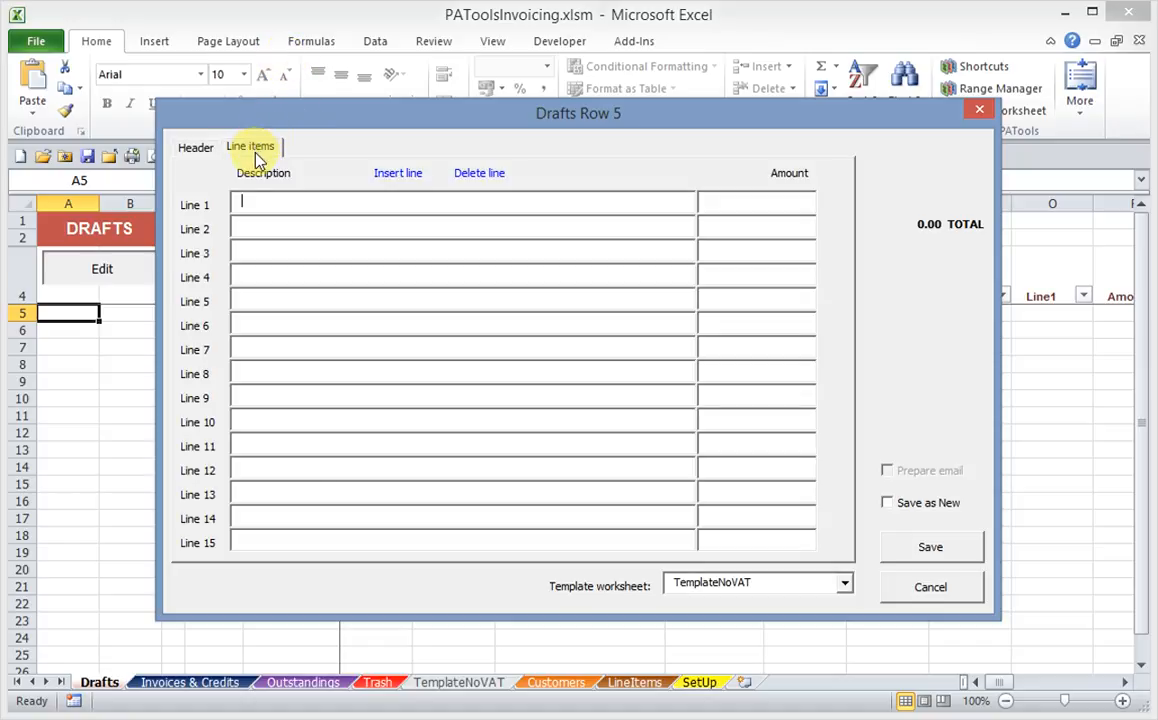
{"action": "left_click", "coordinate": [199, 151]}
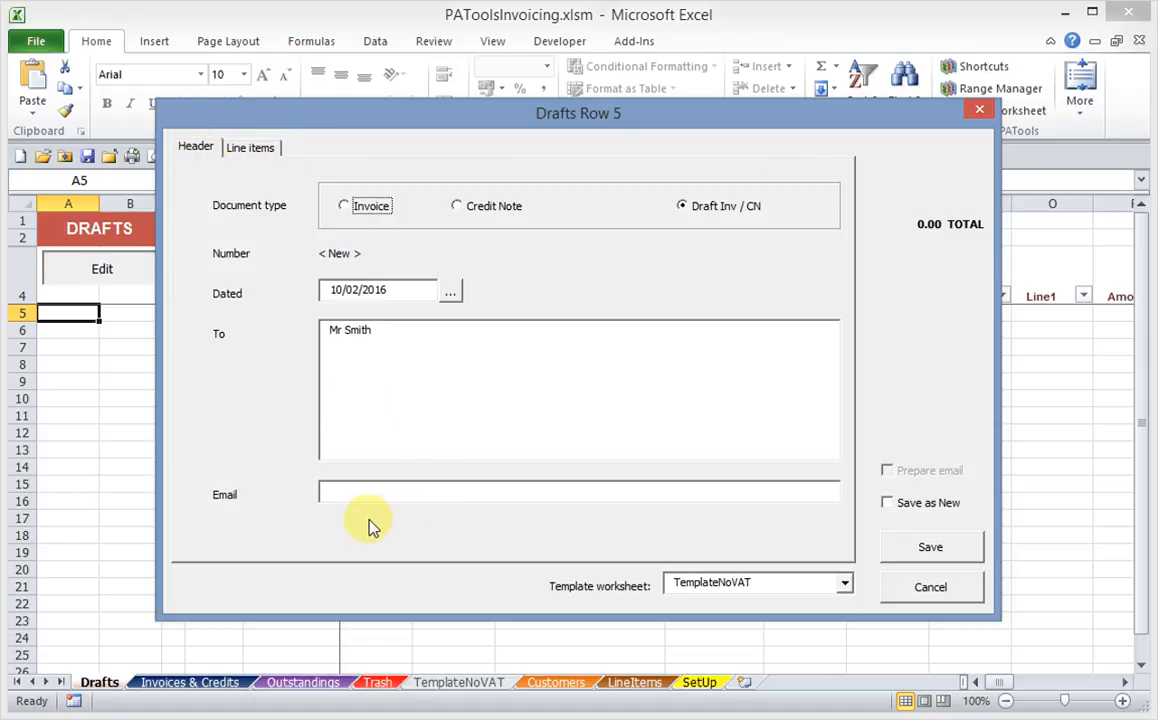
{"action": "left_click", "coordinate": [247, 148]}
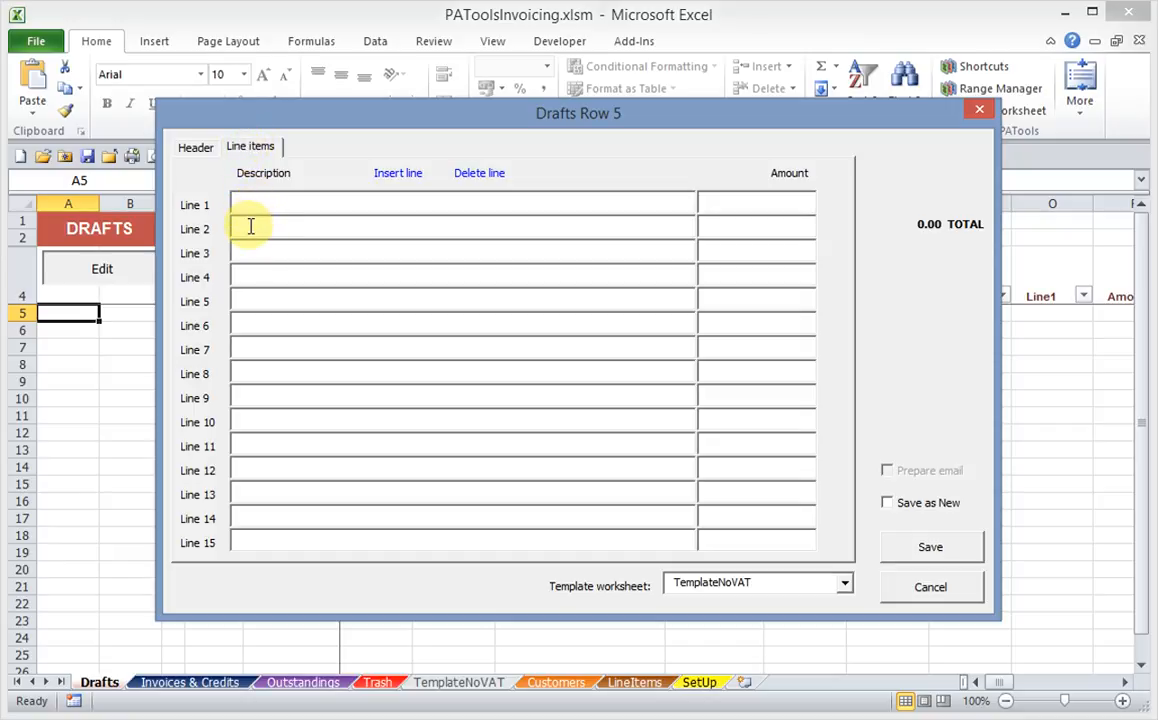
{"action": "type", "text": "For"}
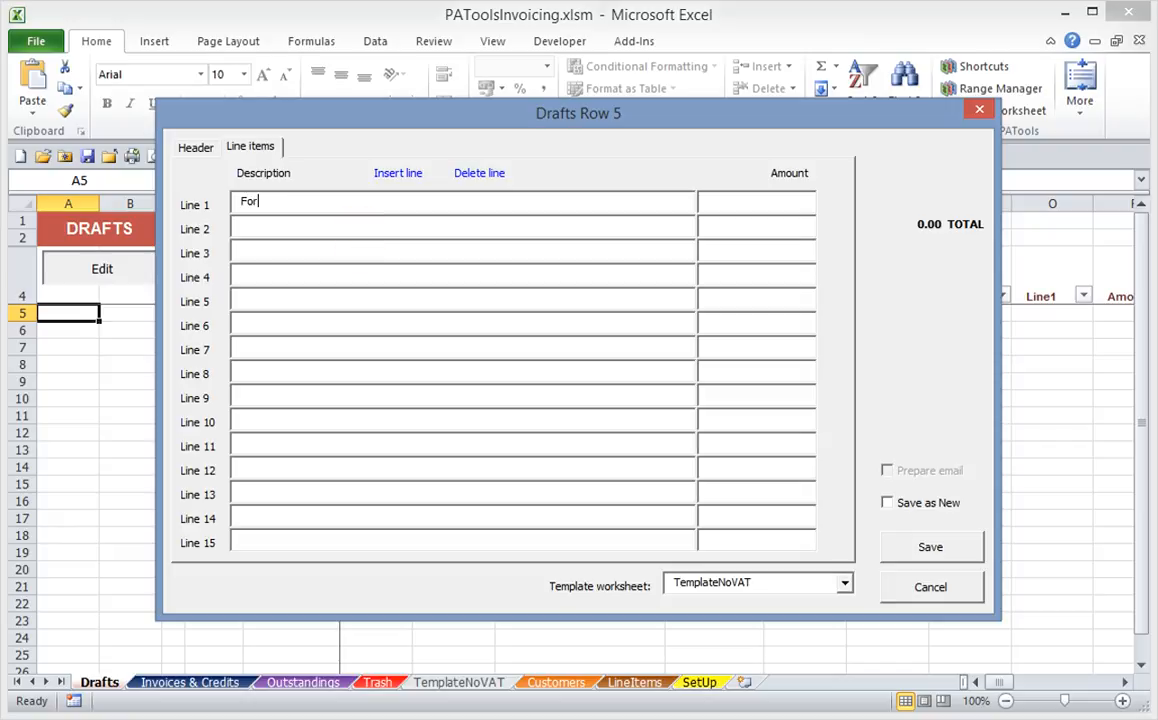
{"action": "type", "text": " work"}
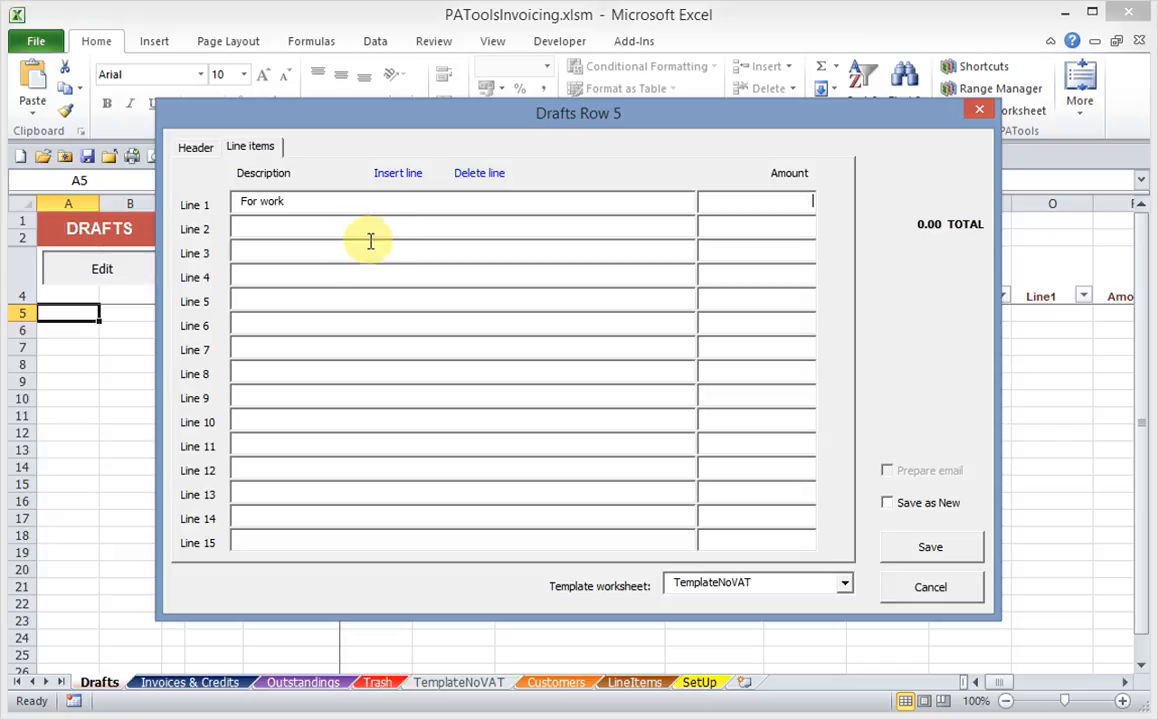
{"action": "left_click", "coordinate": [740, 204]}
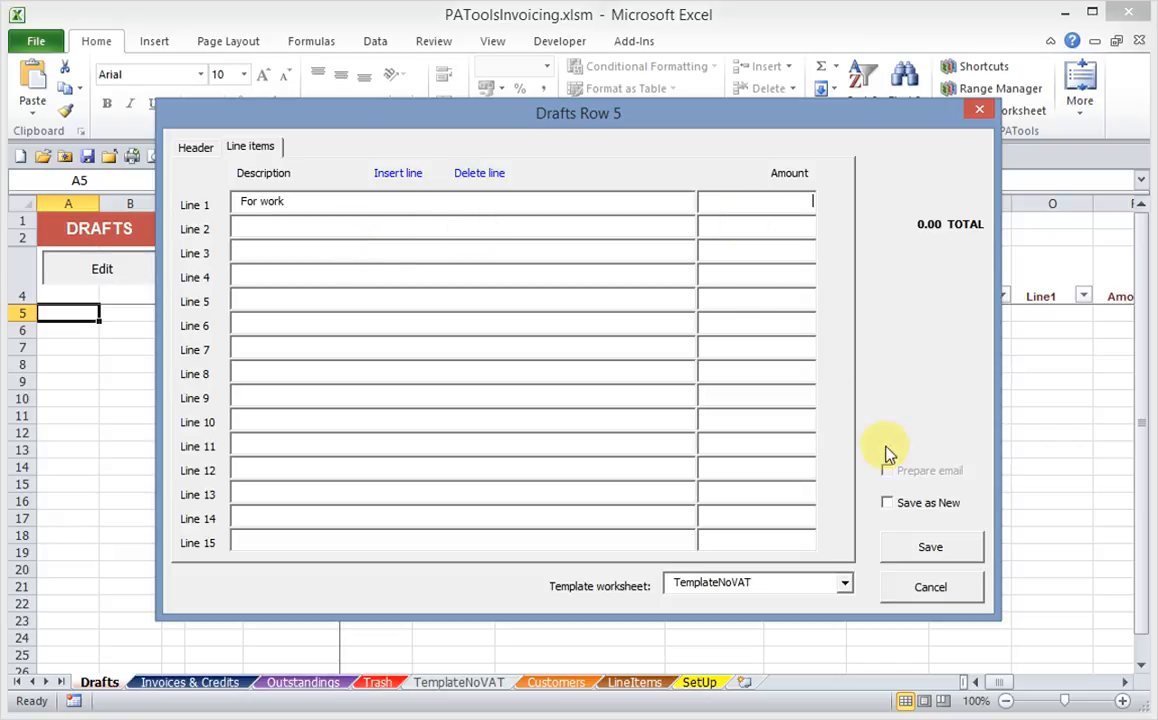
{"action": "left_click", "coordinate": [930, 548]}
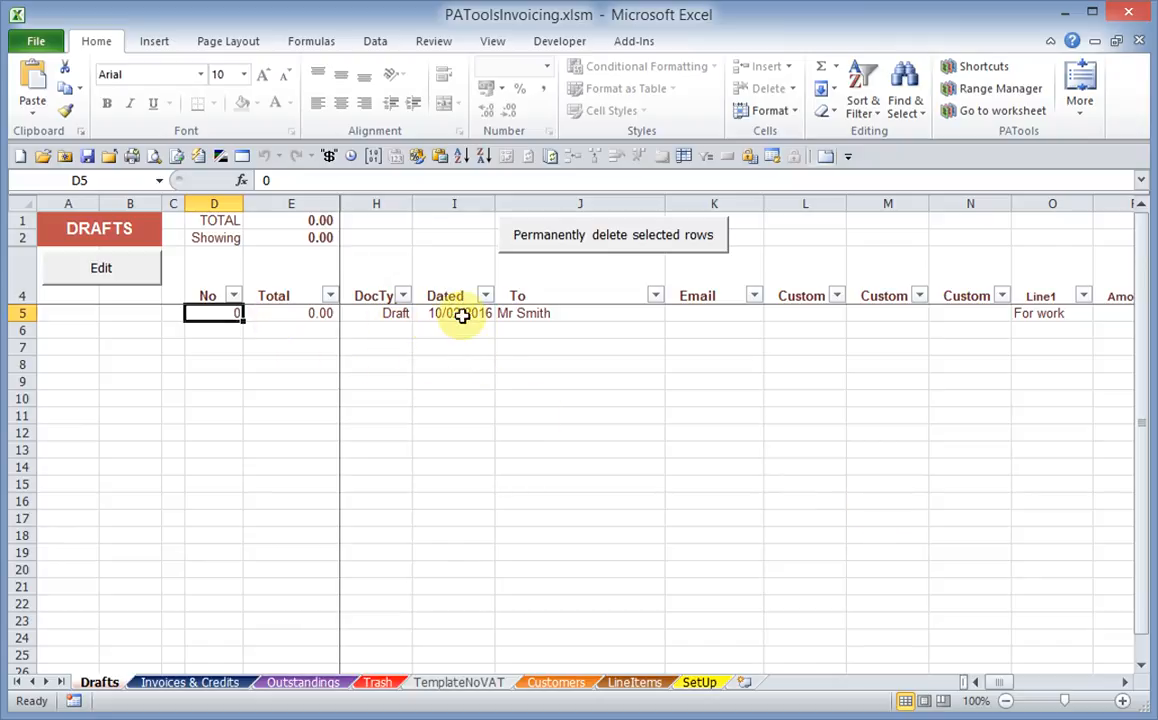
Set the draft's line 1 amount to 500 and save it as an Invoice
{"action": "double_click", "coordinate": [540, 313]}
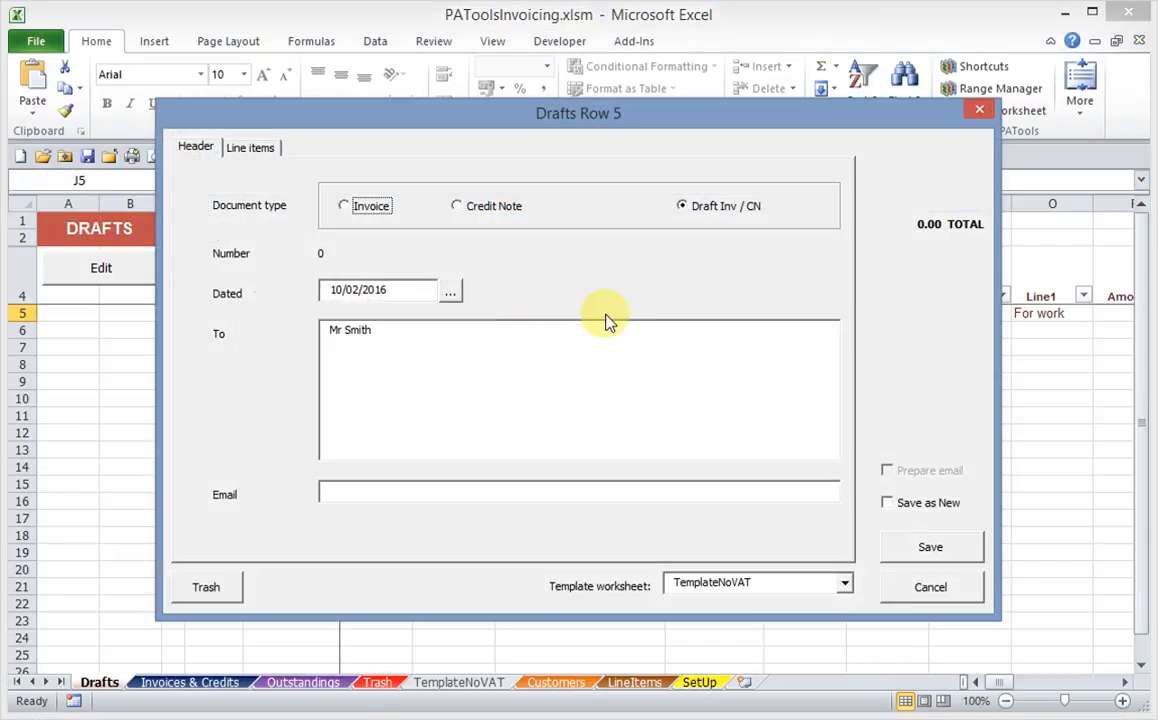
{"action": "left_click", "coordinate": [250, 147]}
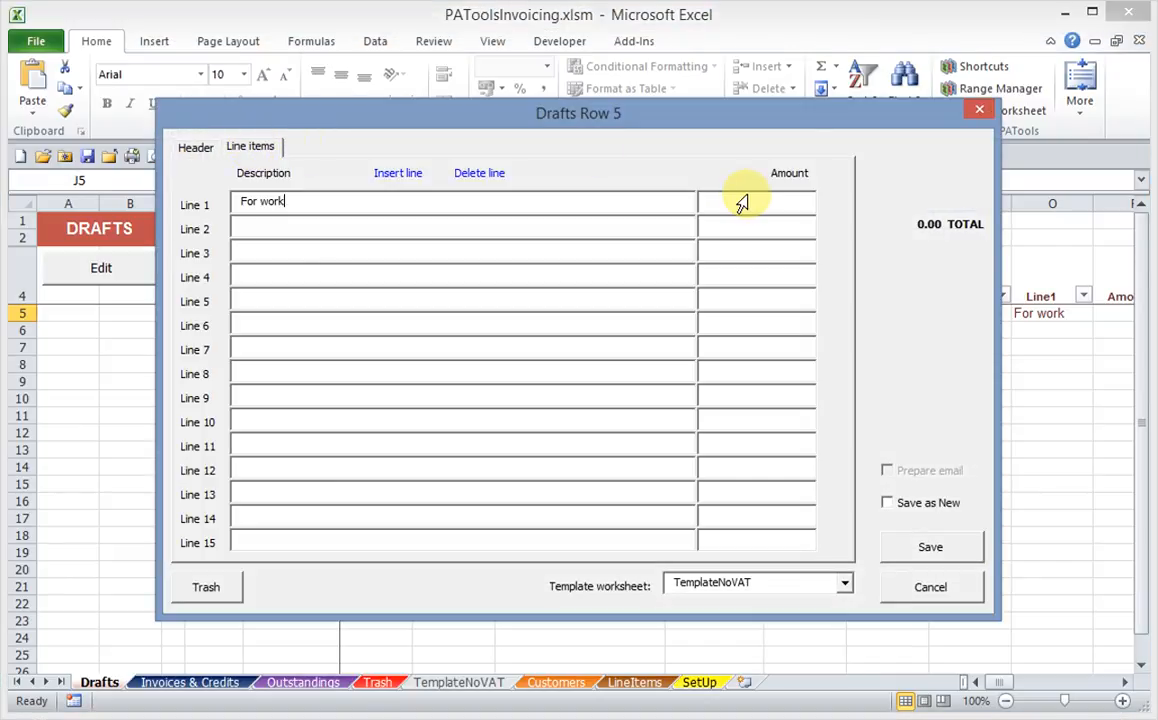
{"action": "type", "text": "500"}
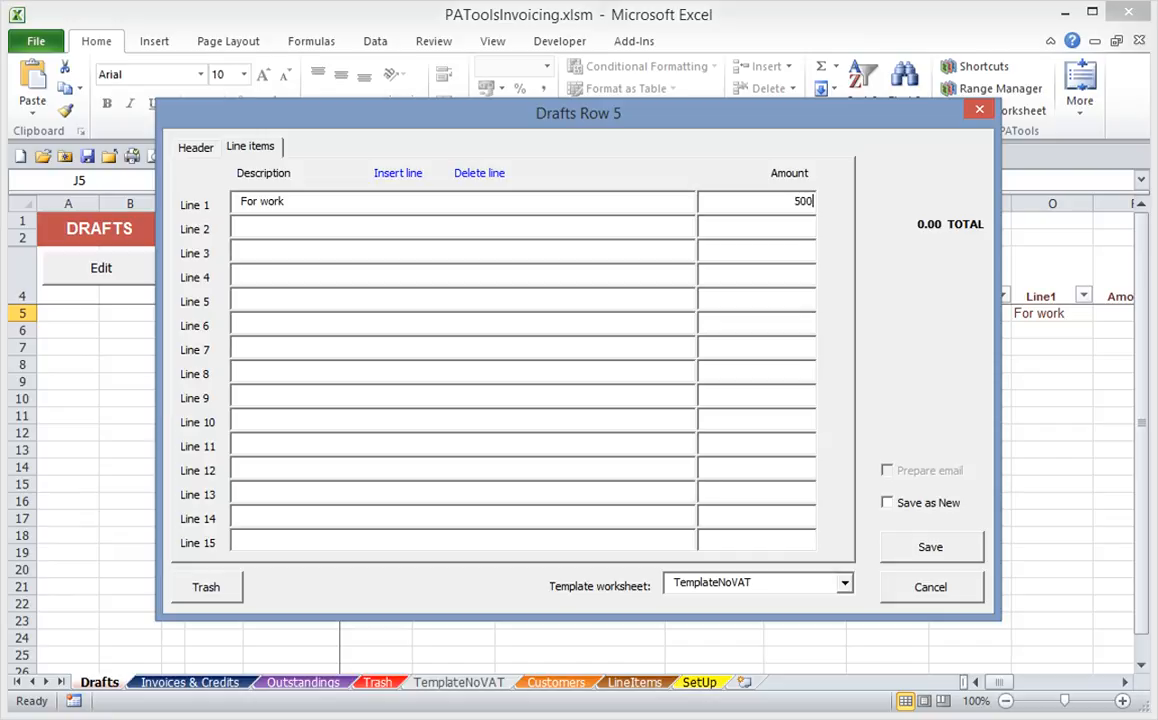
{"action": "left_click", "coordinate": [780, 230]}
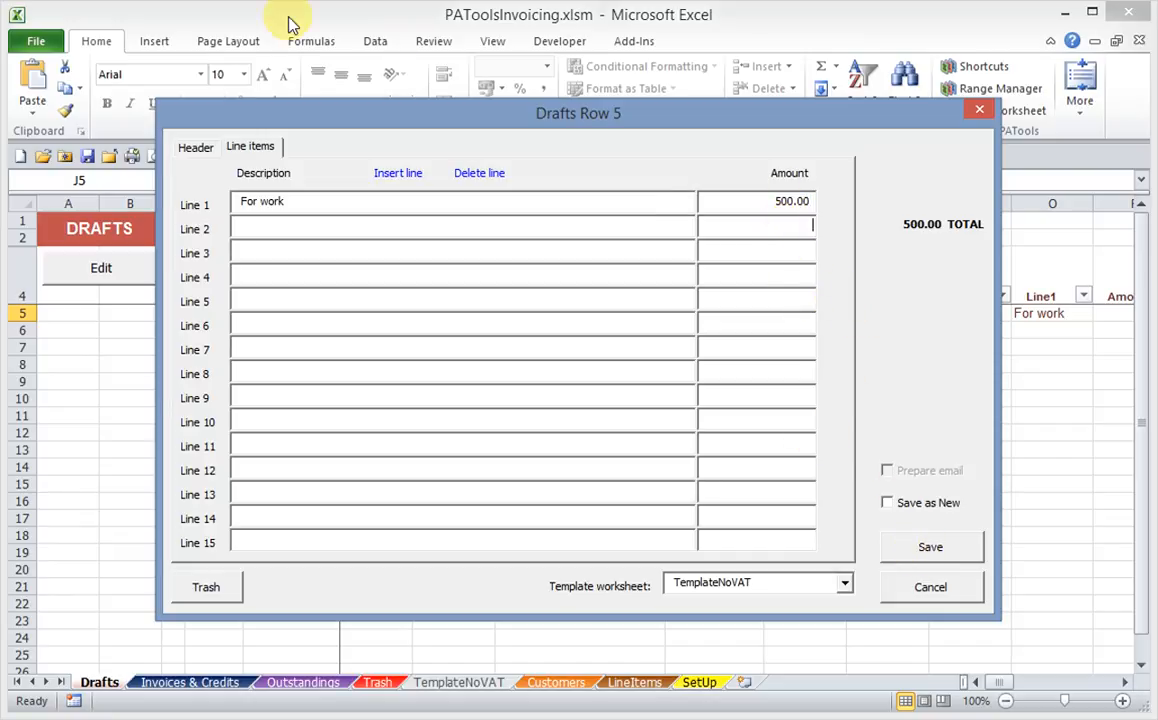
{"action": "left_click", "coordinate": [200, 148]}
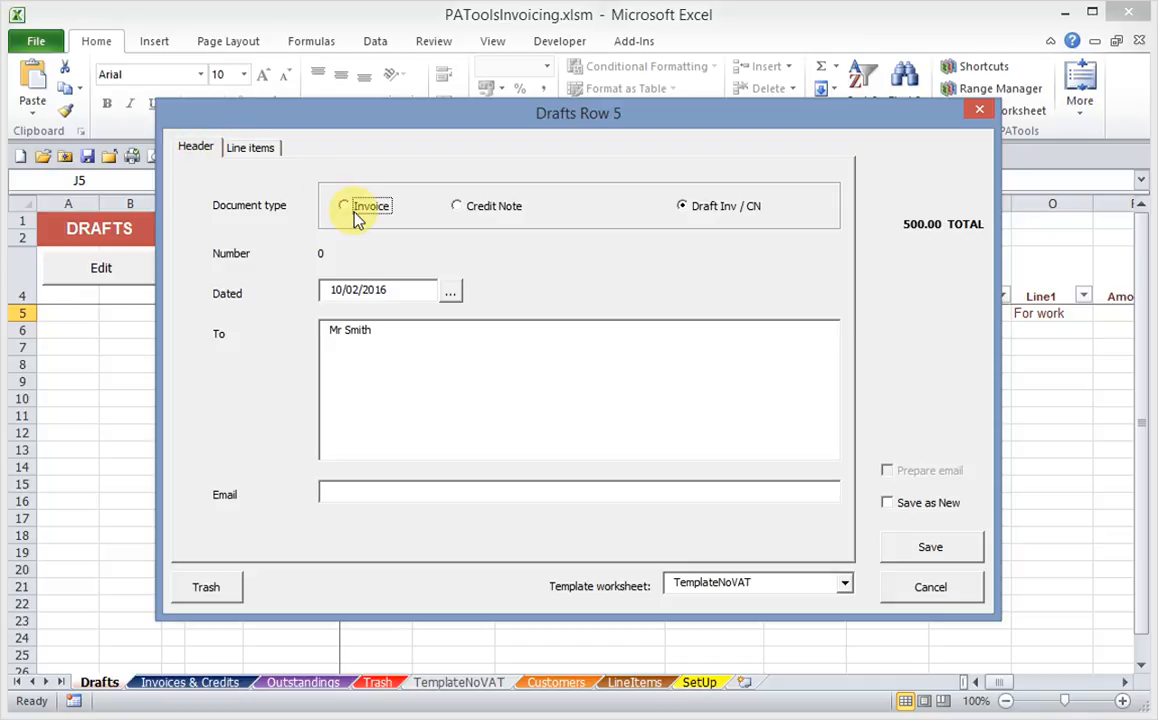
{"action": "left_click", "coordinate": [920, 545]}
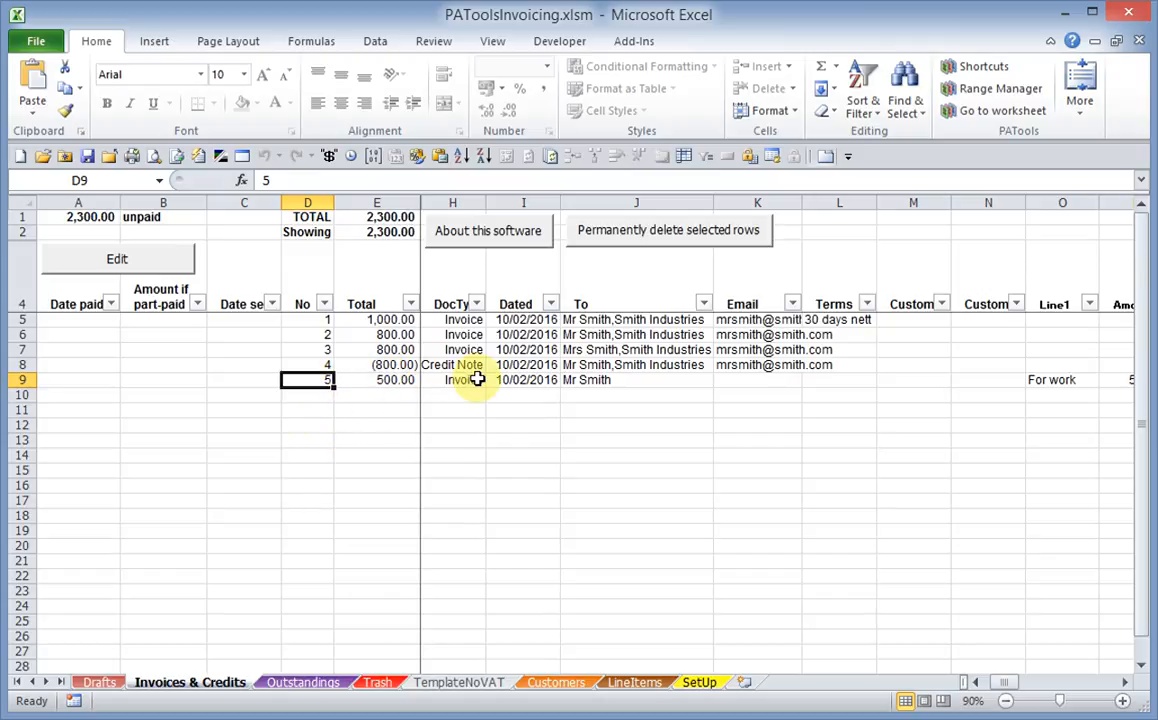
{"action": "left_click", "coordinate": [618, 380]}
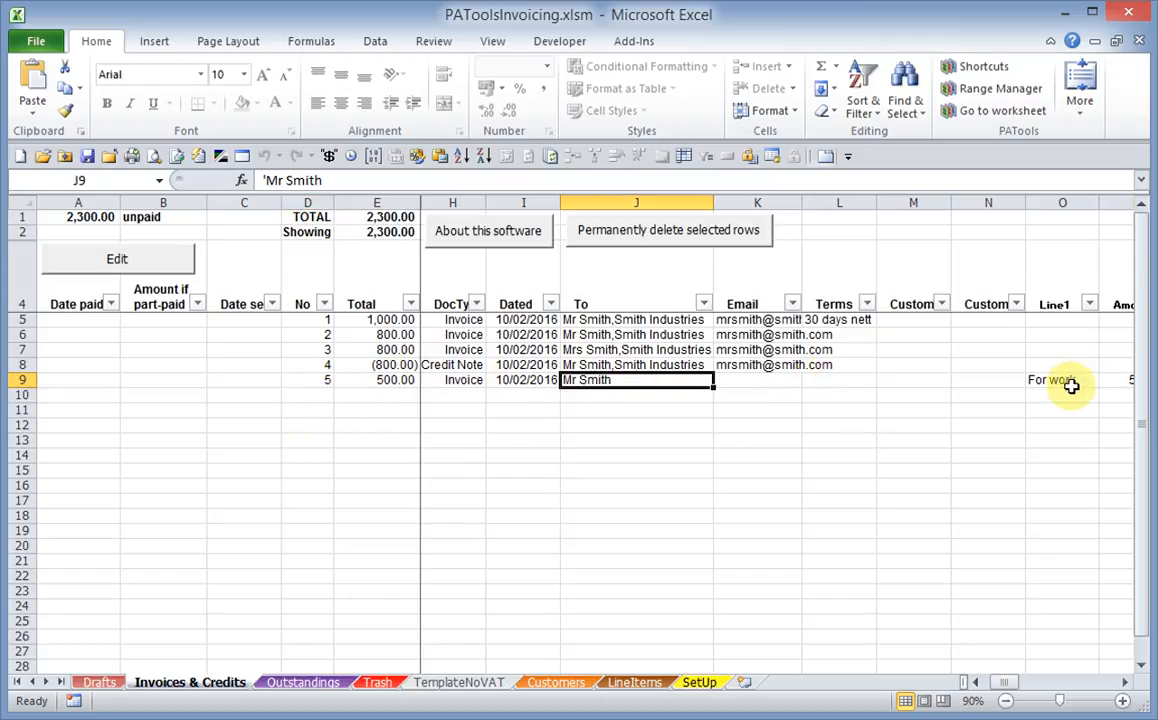
Permanently delete the leftover "For work" draft row from the Drafts sheet
{"action": "left_click", "coordinate": [108, 684]}
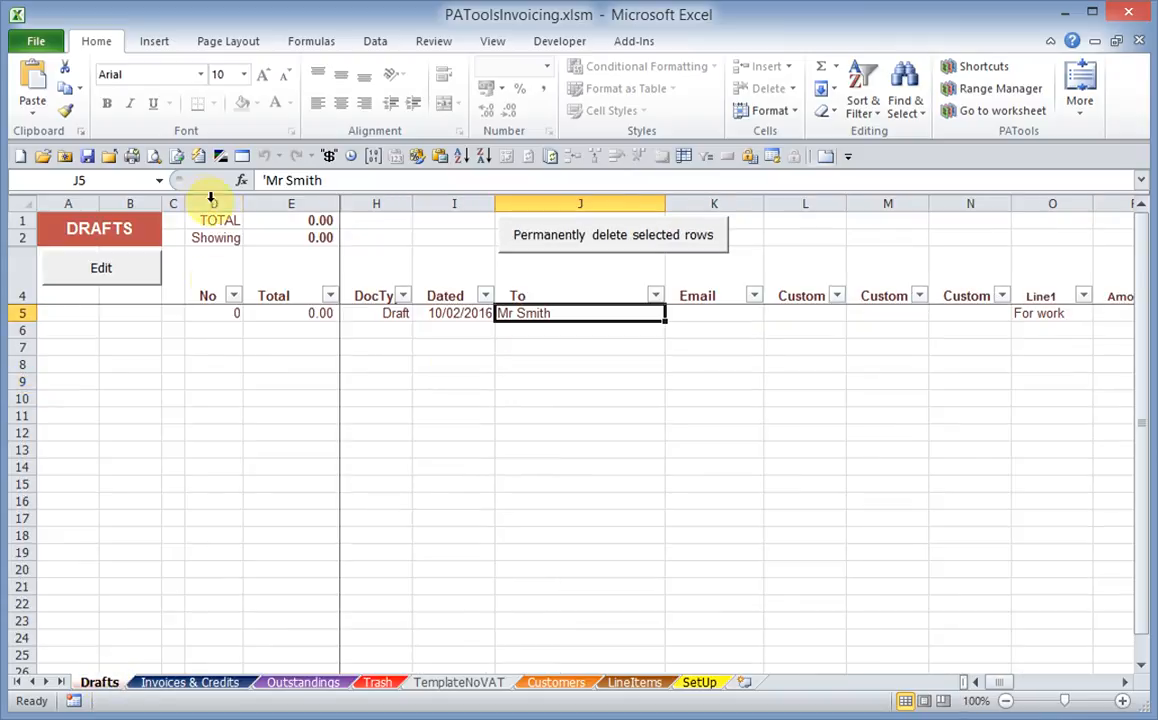
{"action": "left_click", "coordinate": [396, 313]}
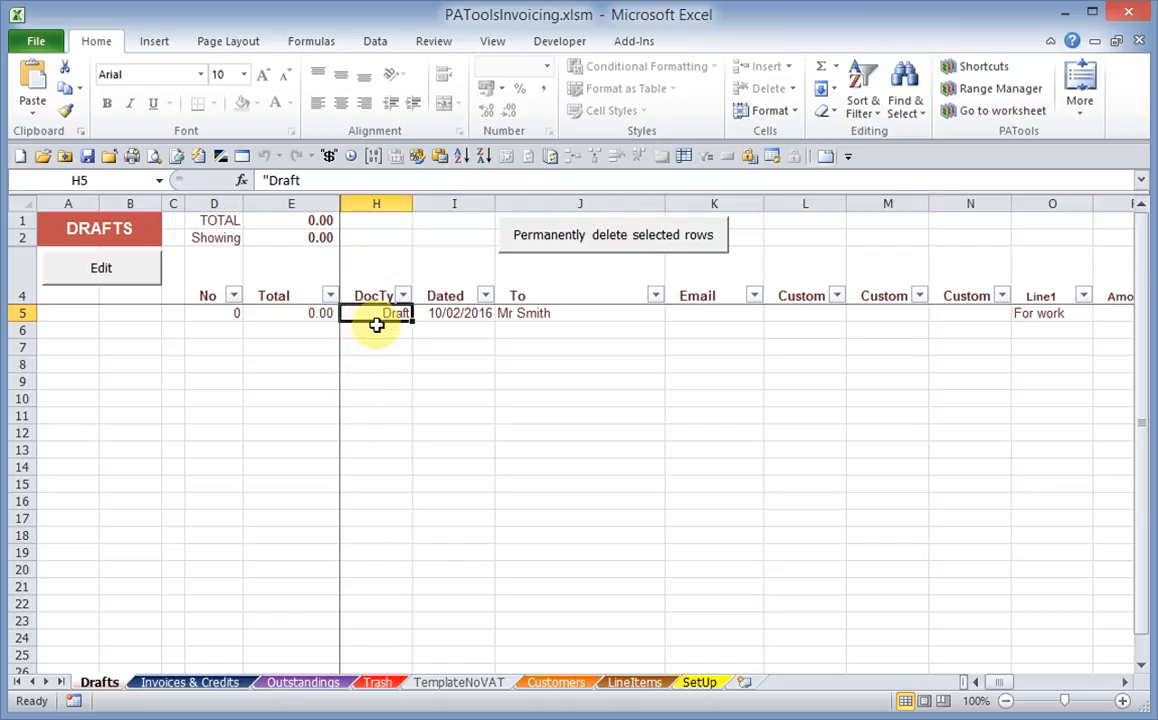
{"action": "left_click", "coordinate": [613, 240]}
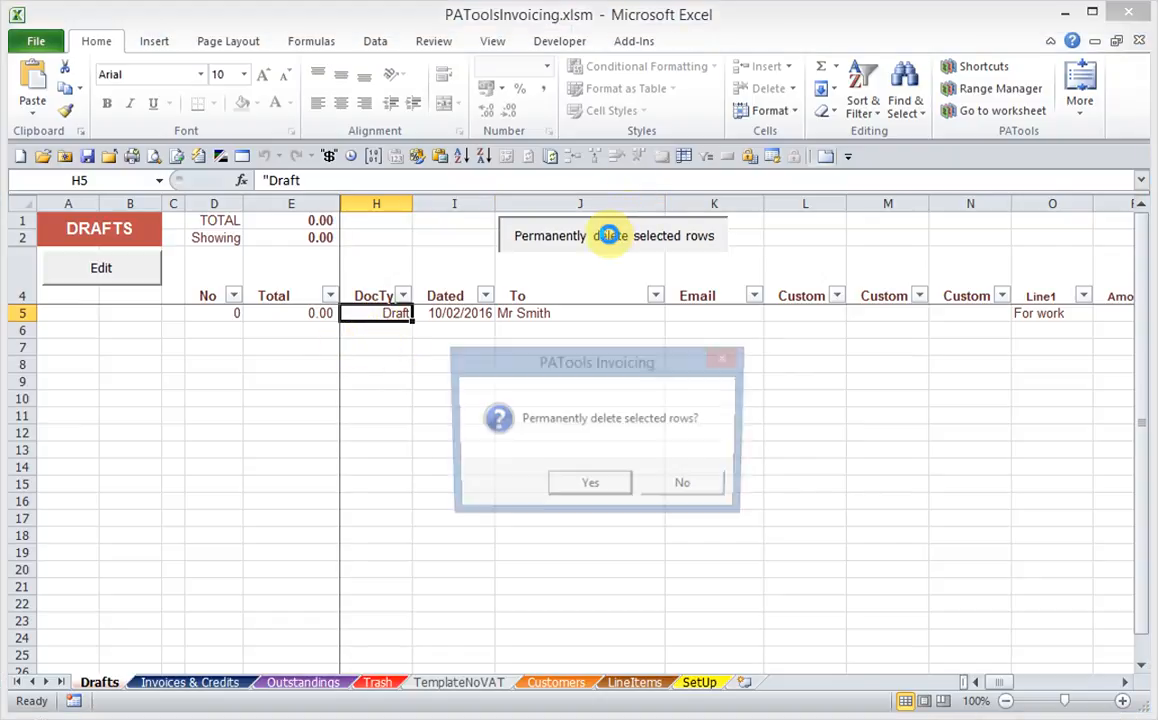
{"action": "left_click", "coordinate": [591, 487]}
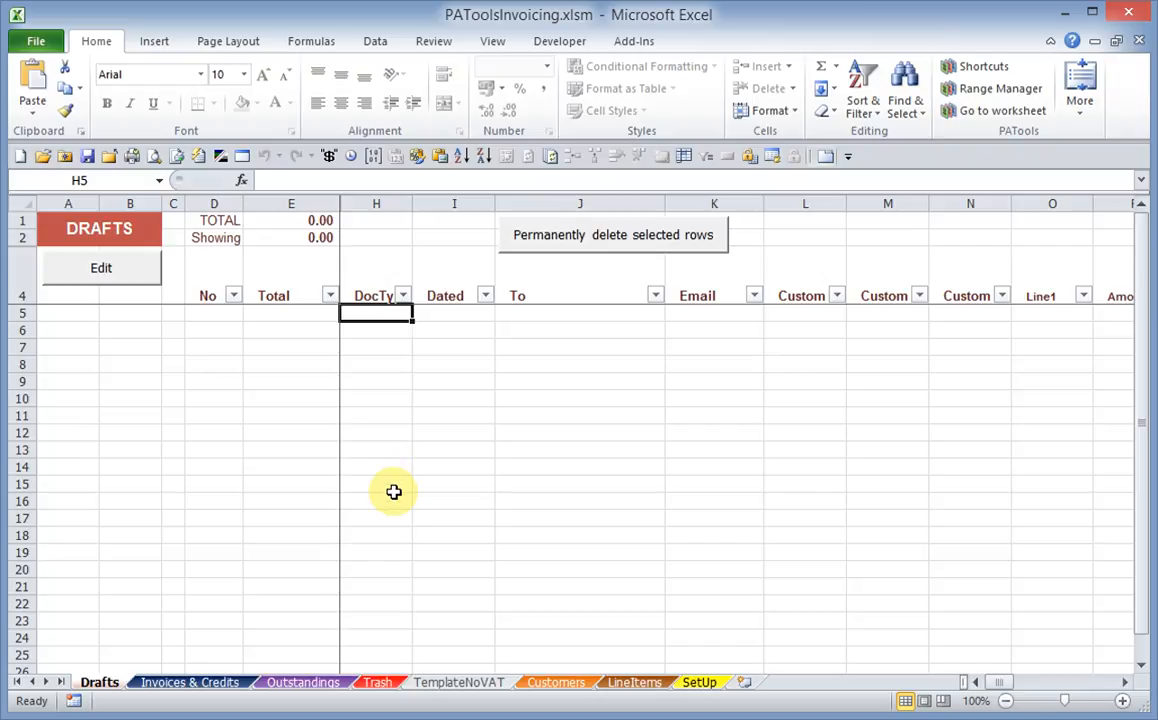
Replace invoice 5's recipient on the Invoices & Credits sheet with K Smith Corp from the customer list and save, overwriting row 9
{"action": "left_click", "coordinate": [184, 689]}
{"action": "left_click", "coordinate": [311, 381]}
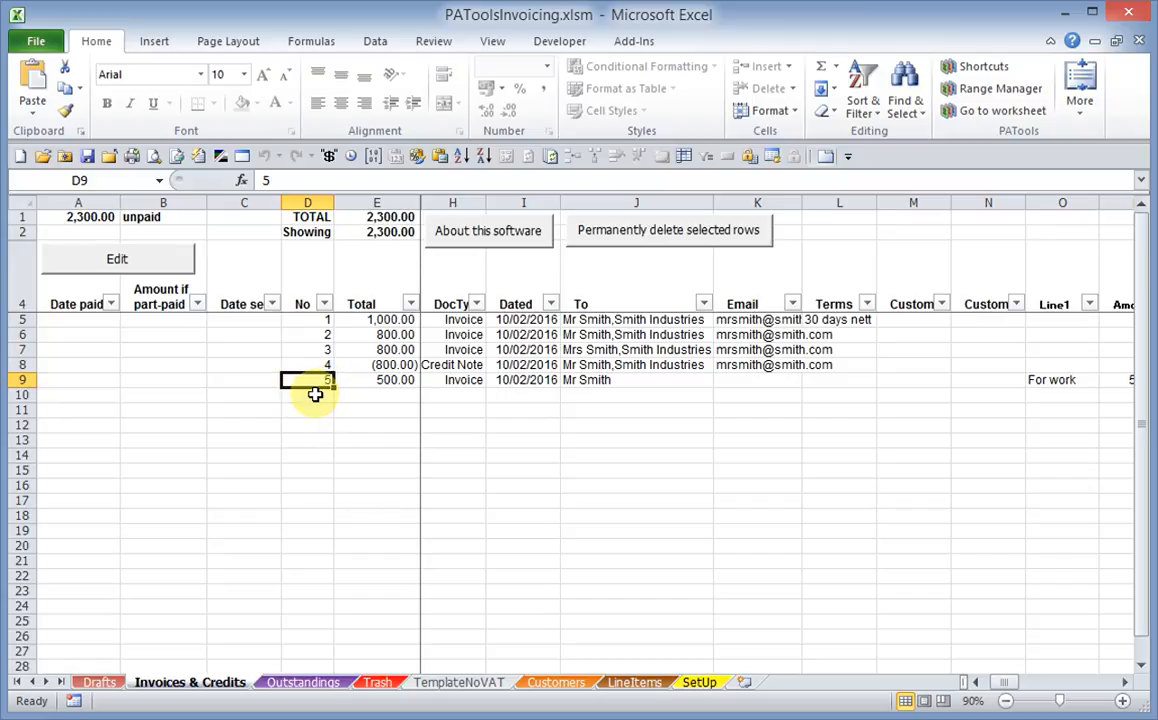
{"action": "left_click", "coordinate": [315, 394]}
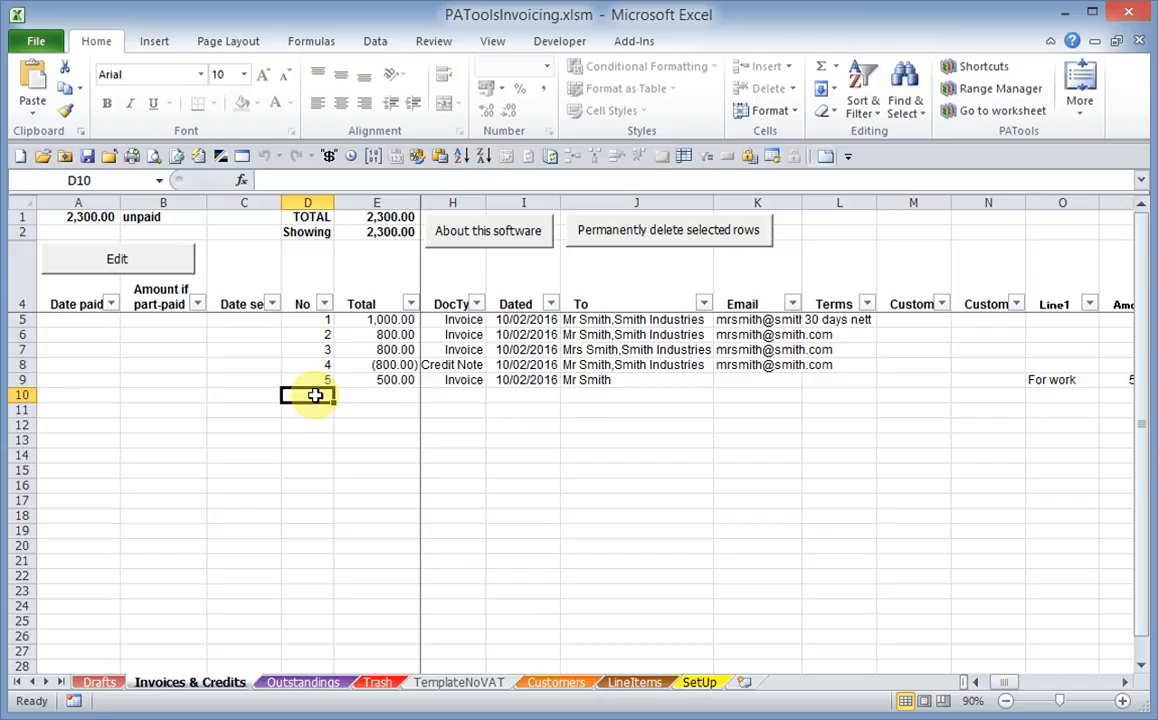
{"action": "double_click", "coordinate": [314, 380]}
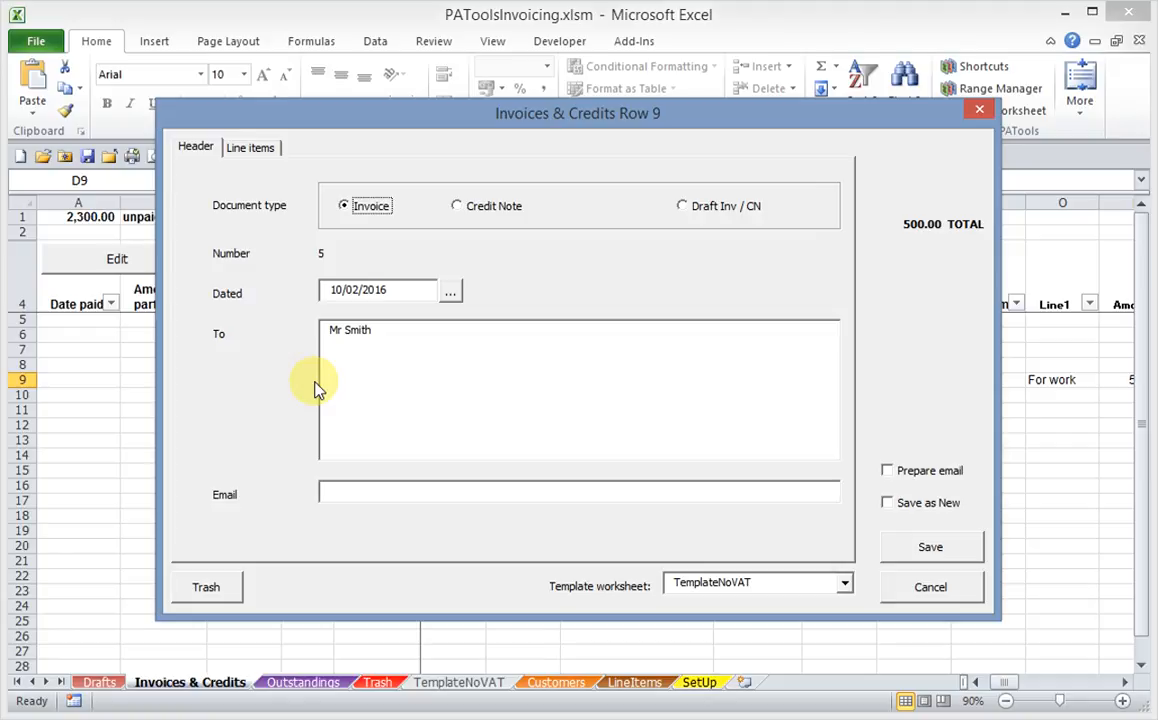
{"action": "left_click_drag", "start_coordinate": [383, 333], "coordinate": [304, 332]}
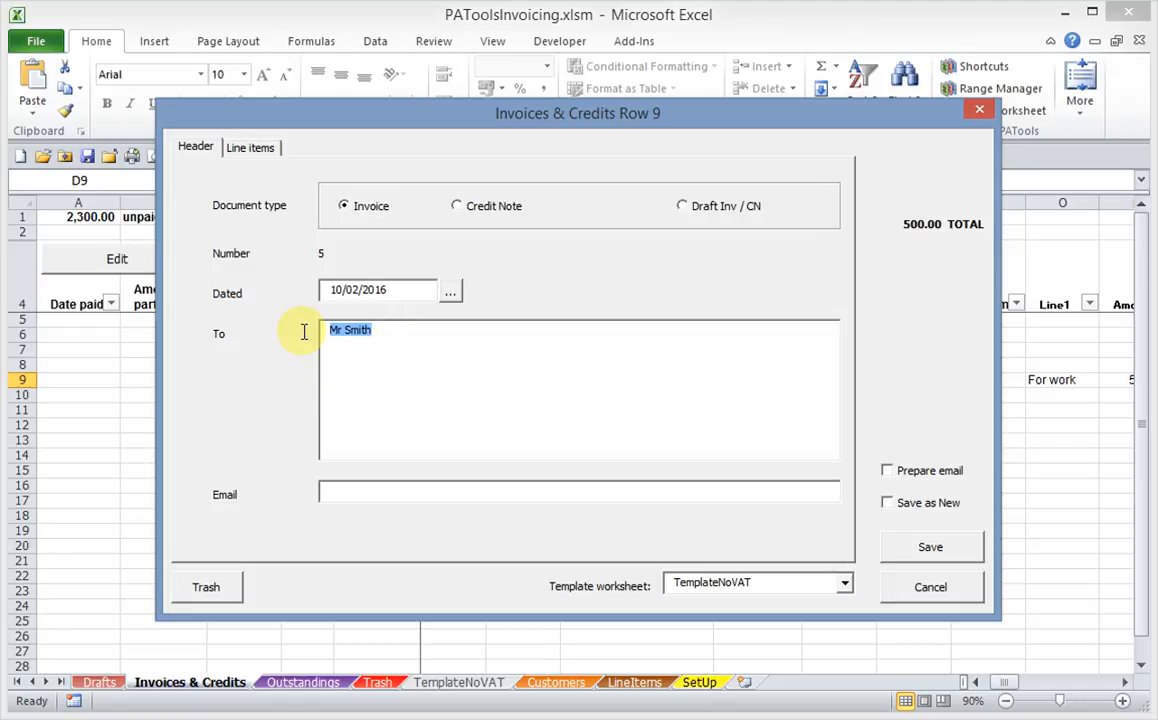
{"action": "double_click", "coordinate": [359, 351]}
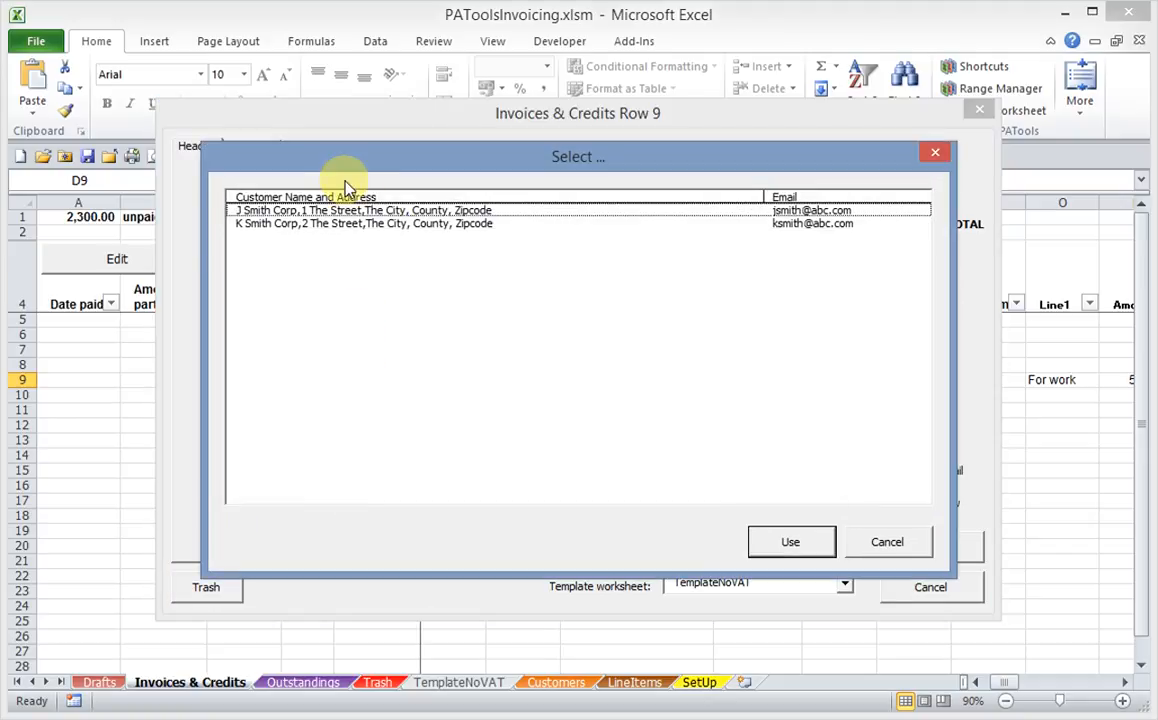
{"action": "double_click", "coordinate": [285, 224]}
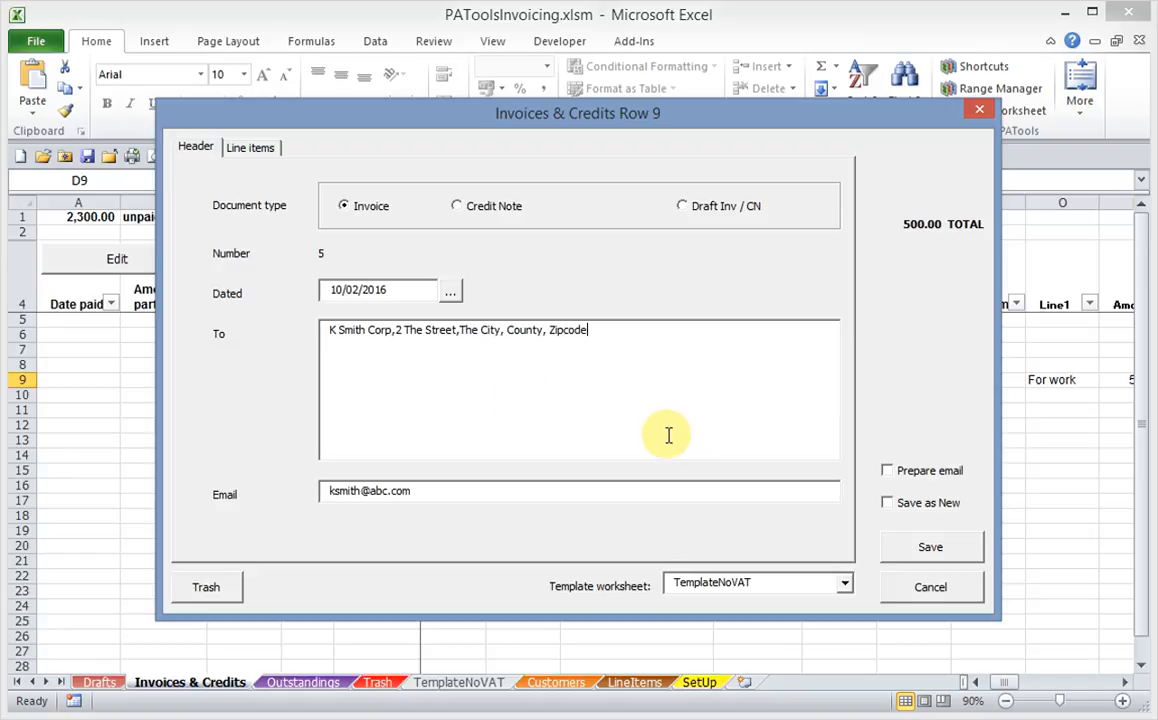
{"action": "left_click", "coordinate": [924, 545]}
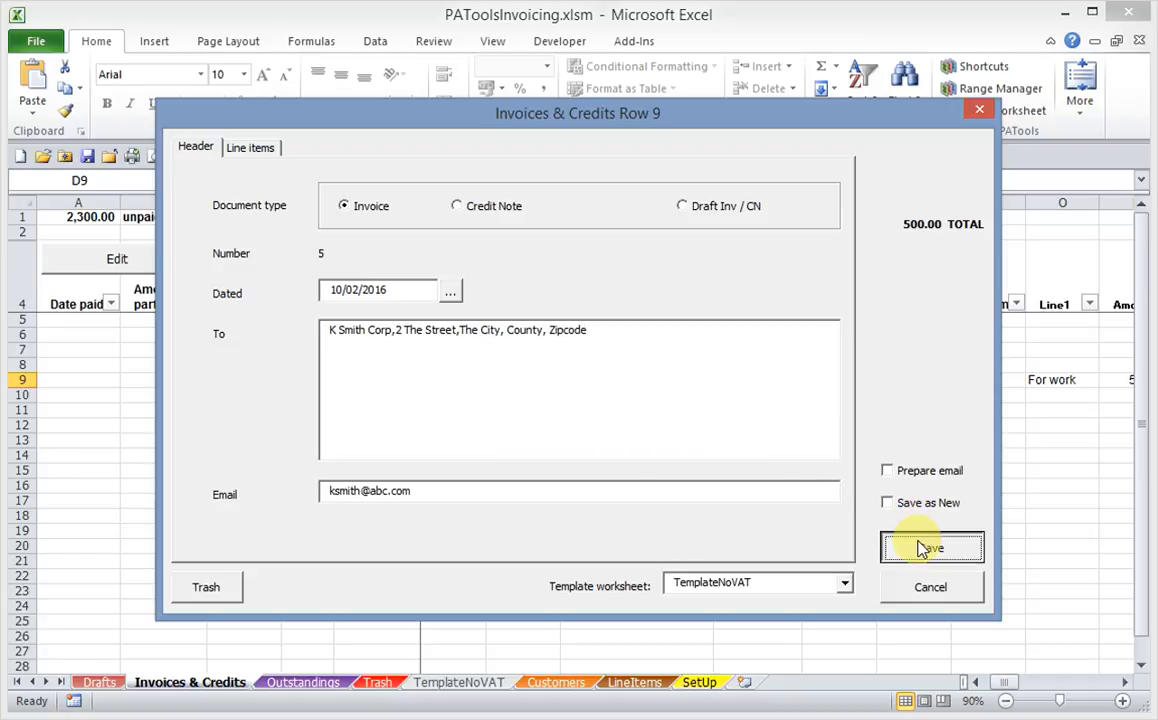
{"action": "left_click", "coordinate": [655, 486]}
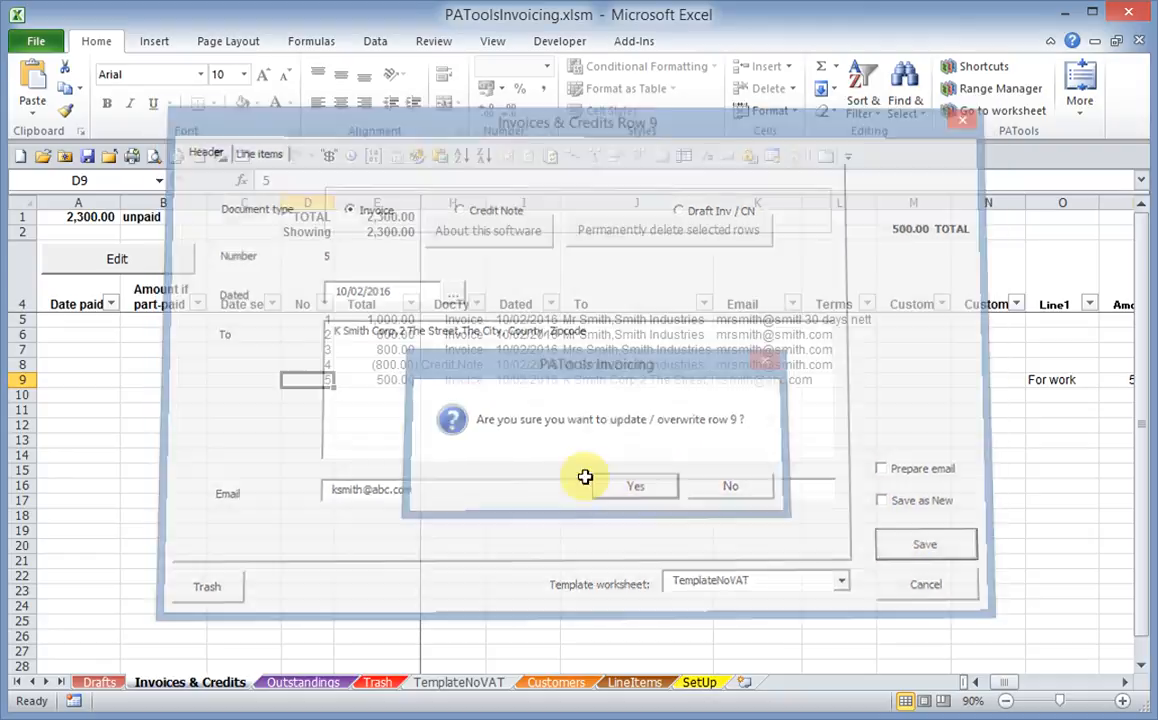
{"action": "left_click", "coordinate": [638, 380]}
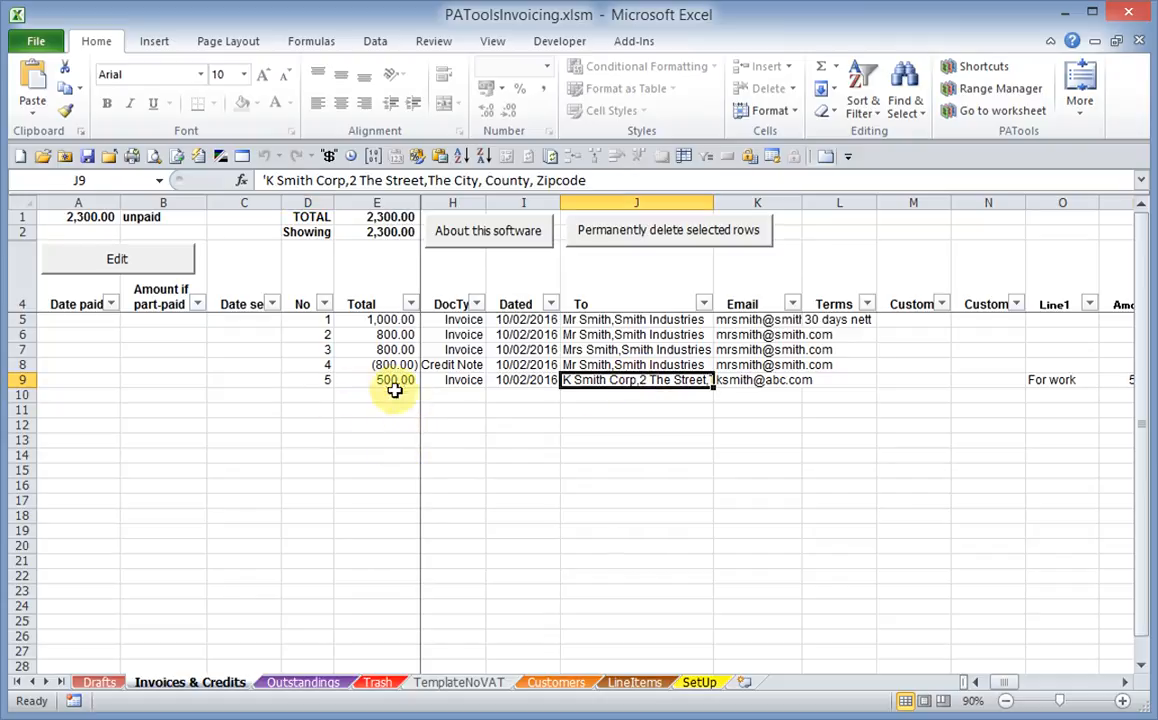
Review the header and line items of invoice 5, and close the record without saving
{"action": "double_click", "coordinate": [393, 381]}
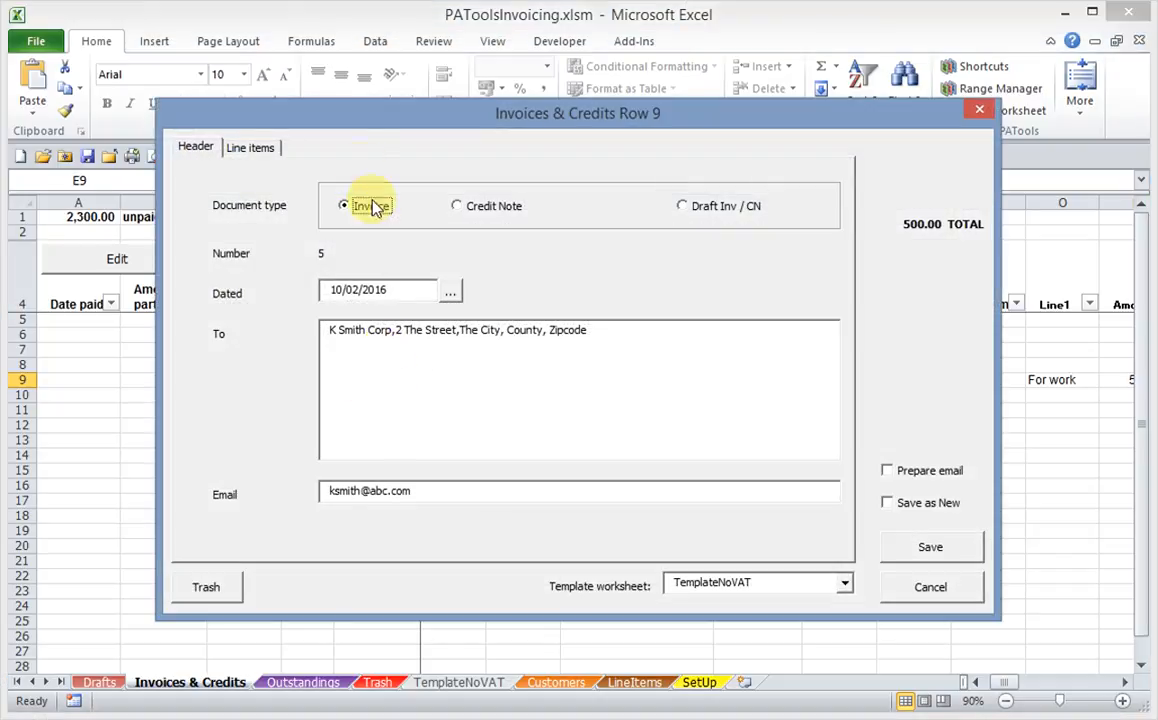
{"action": "left_click", "coordinate": [262, 153]}
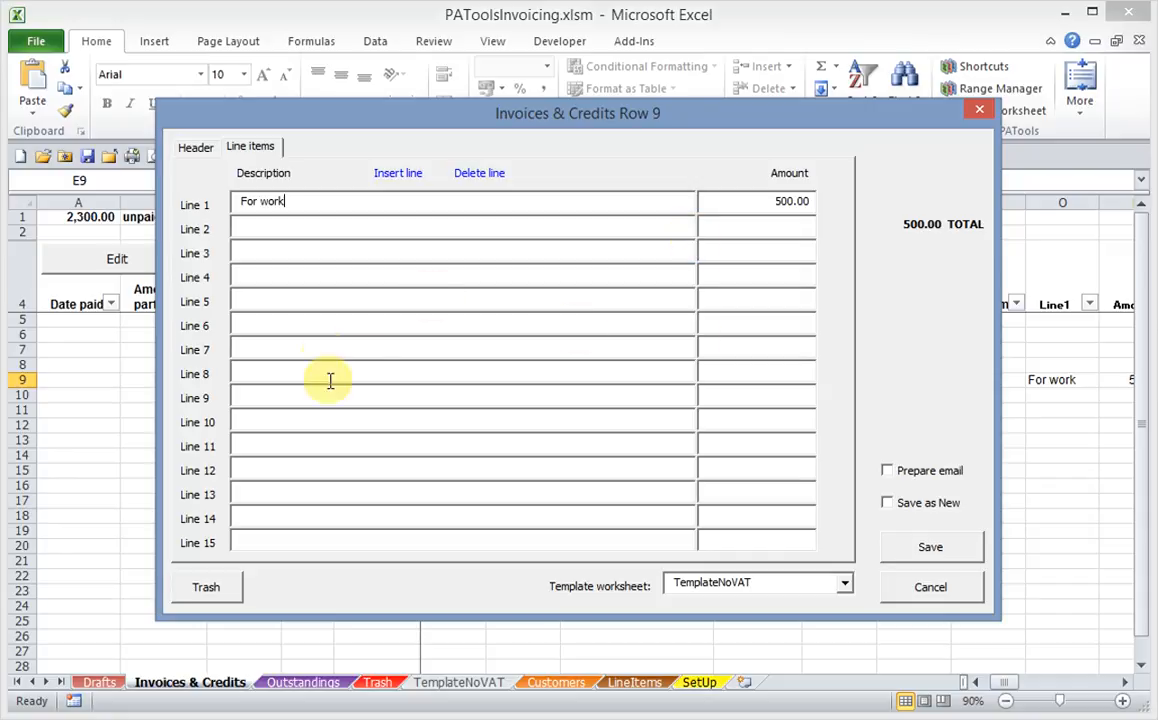
{"action": "left_click", "coordinate": [928, 589]}
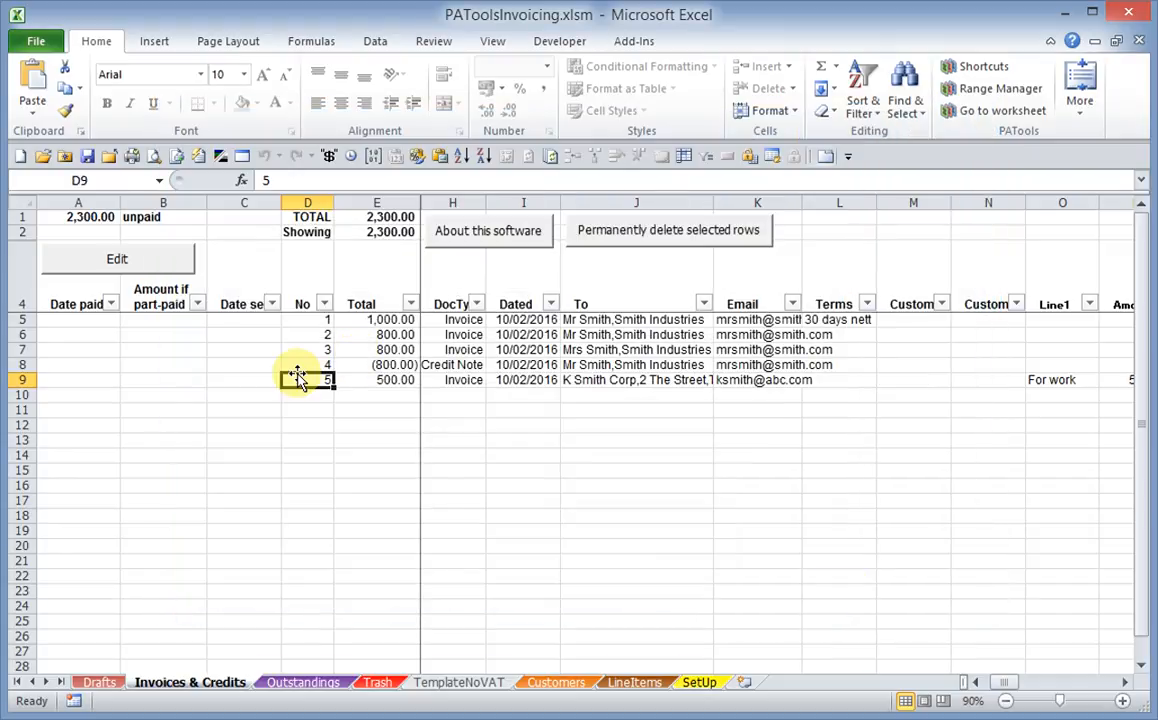
Examine the customer name and address, email and "Dear ..." entries on the Customers sheet
{"action": "left_click", "coordinate": [558, 684]}
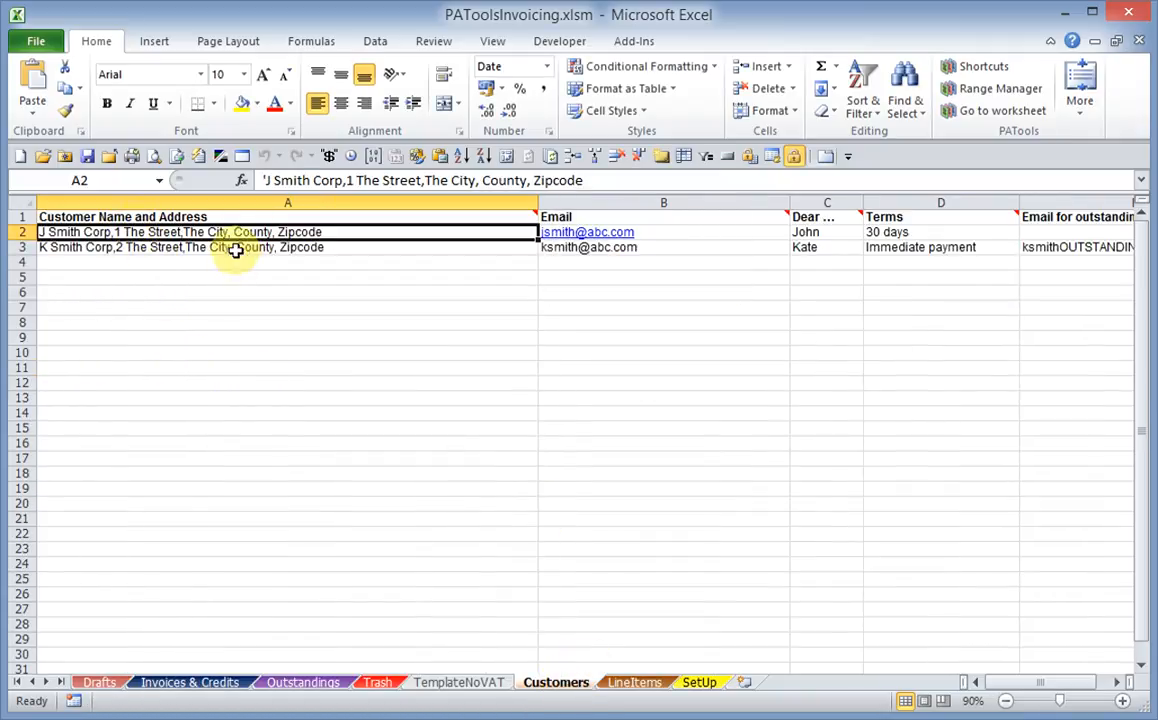
{"action": "mouse_move", "coordinate": [217, 217]}
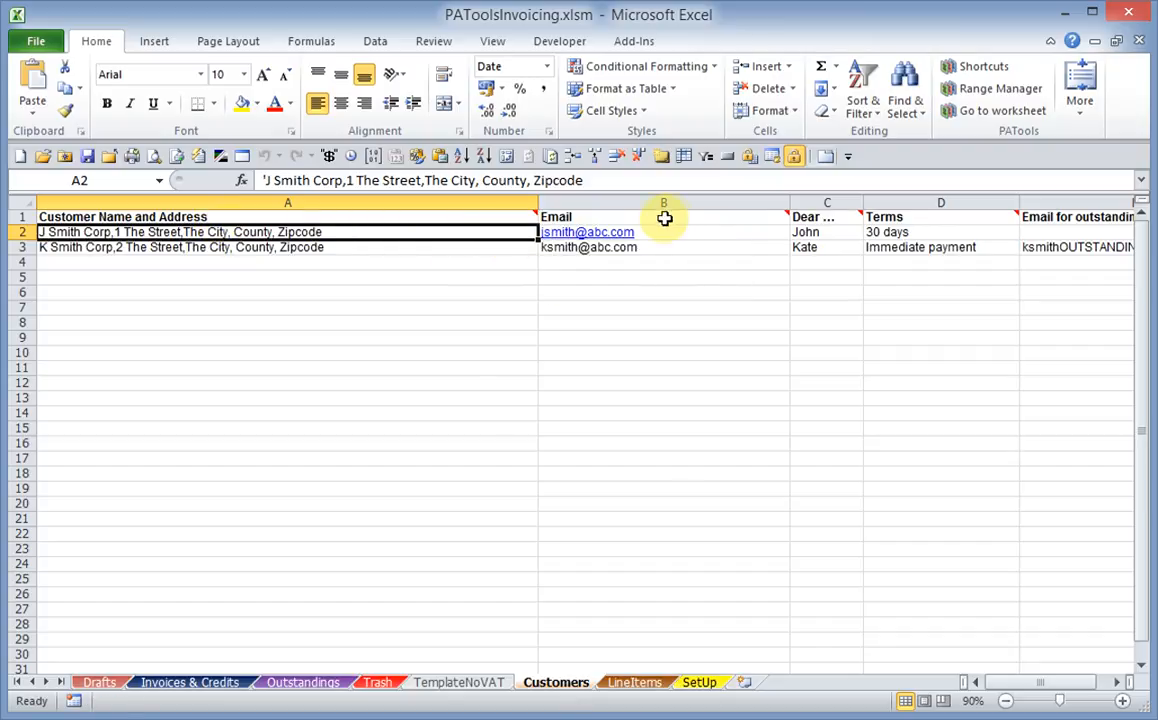
{"action": "left_click", "coordinate": [660, 250]}
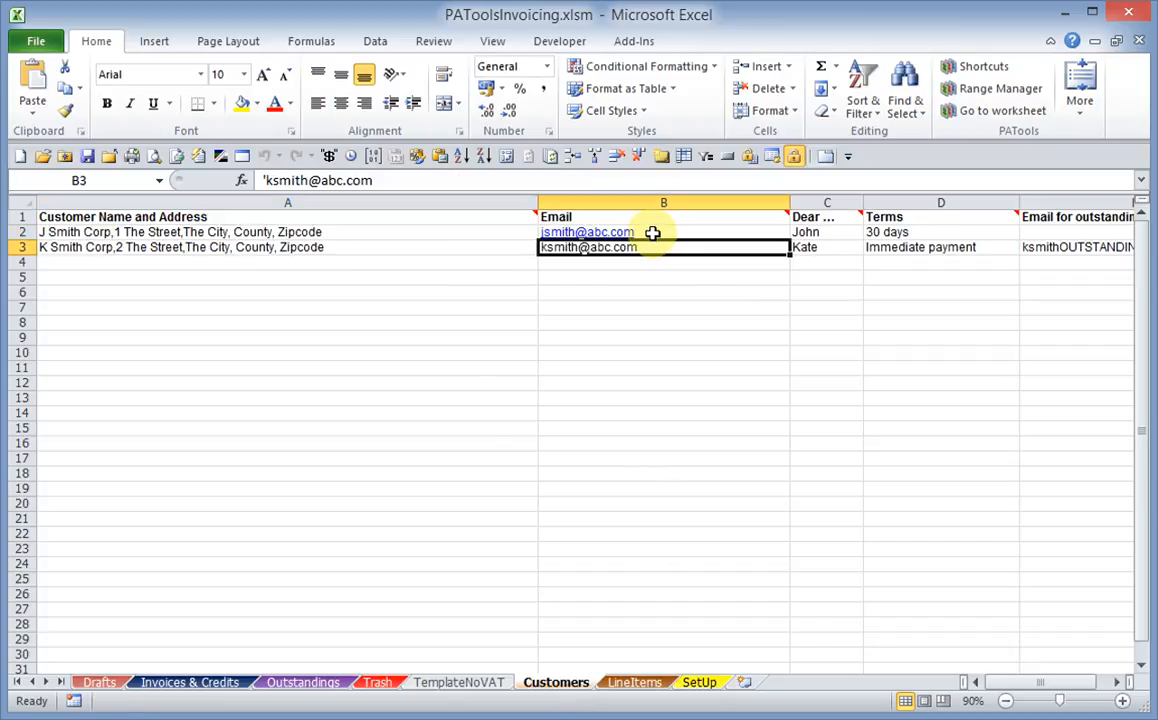
{"action": "left_click", "coordinate": [814, 231]}
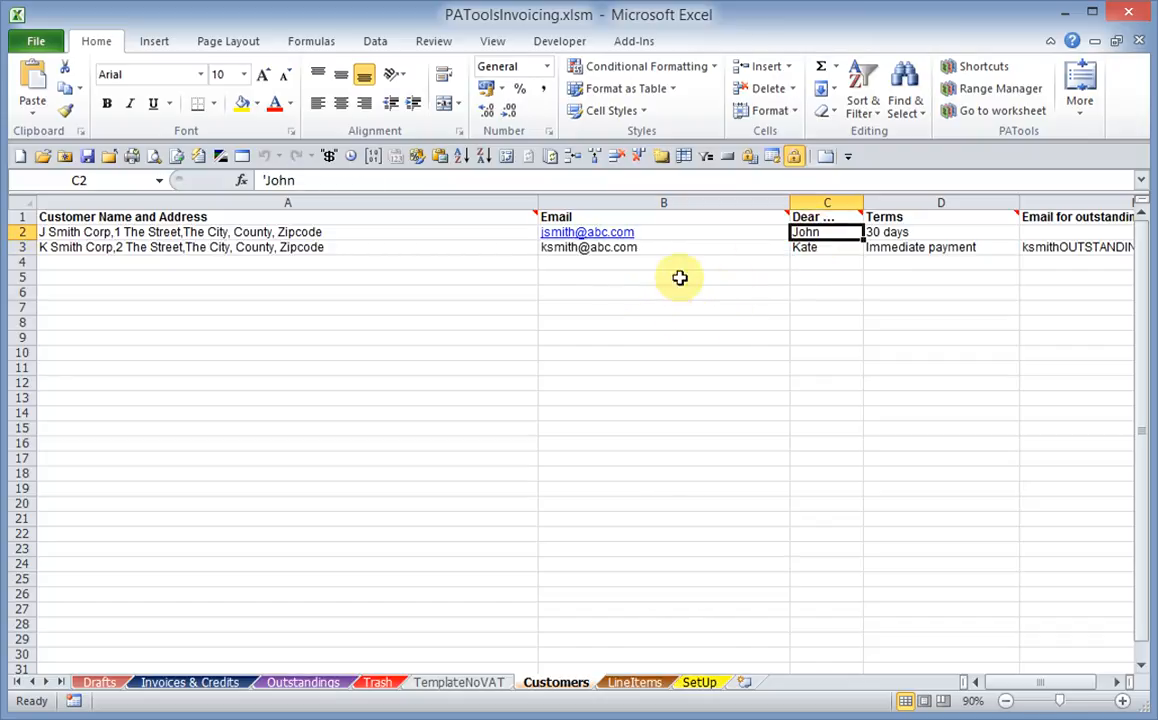
{"action": "left_click", "coordinate": [810, 247]}
{"action": "left_click", "coordinate": [808, 233]}
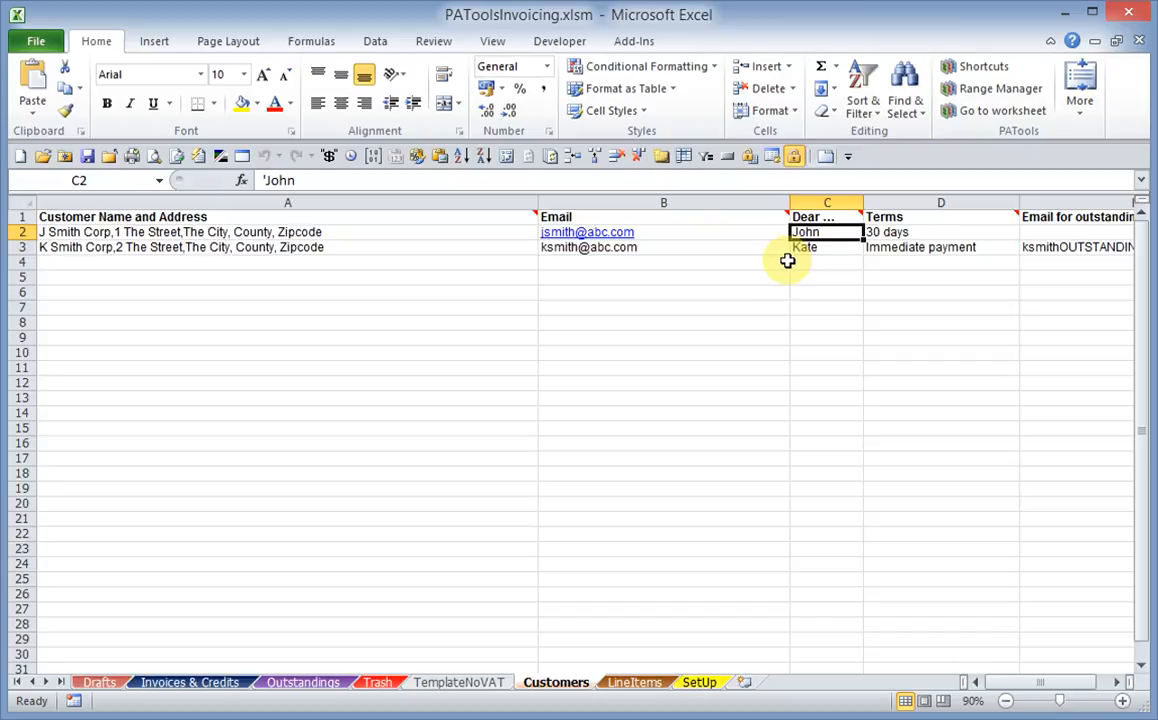
{"action": "left_click", "coordinate": [820, 245]}
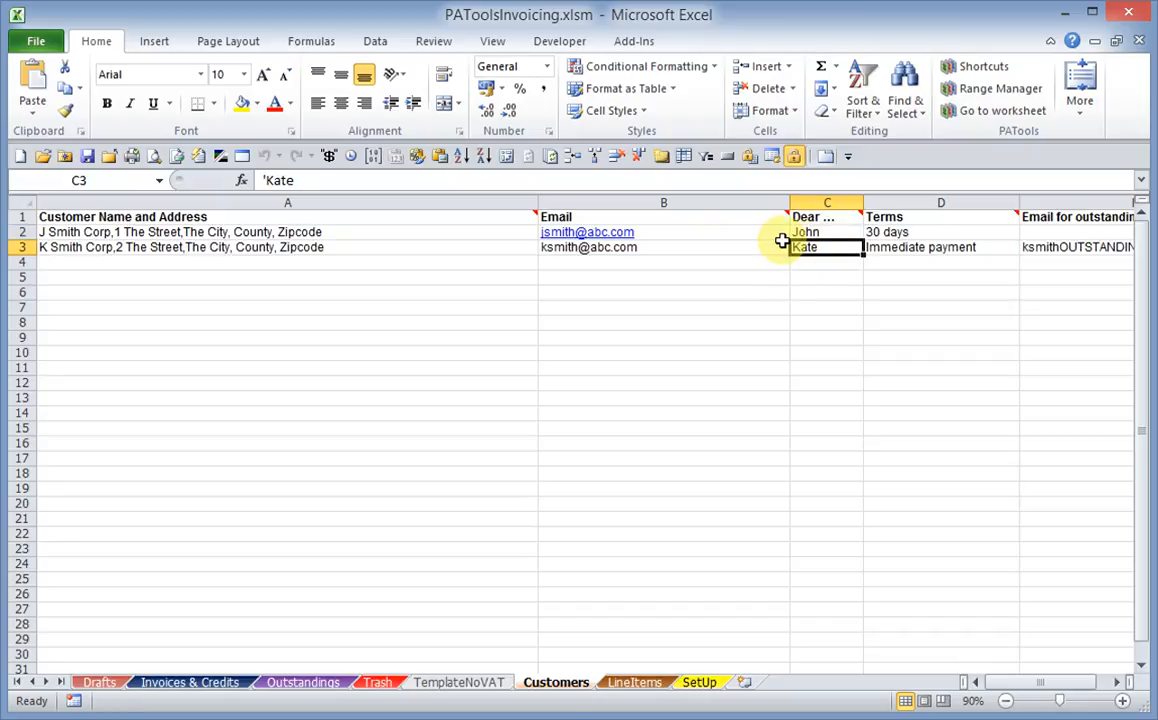
Examine the customers' payment terms and separate outstandings email, and compare them with the main name and email columns
{"action": "left_click", "coordinate": [922, 233]}
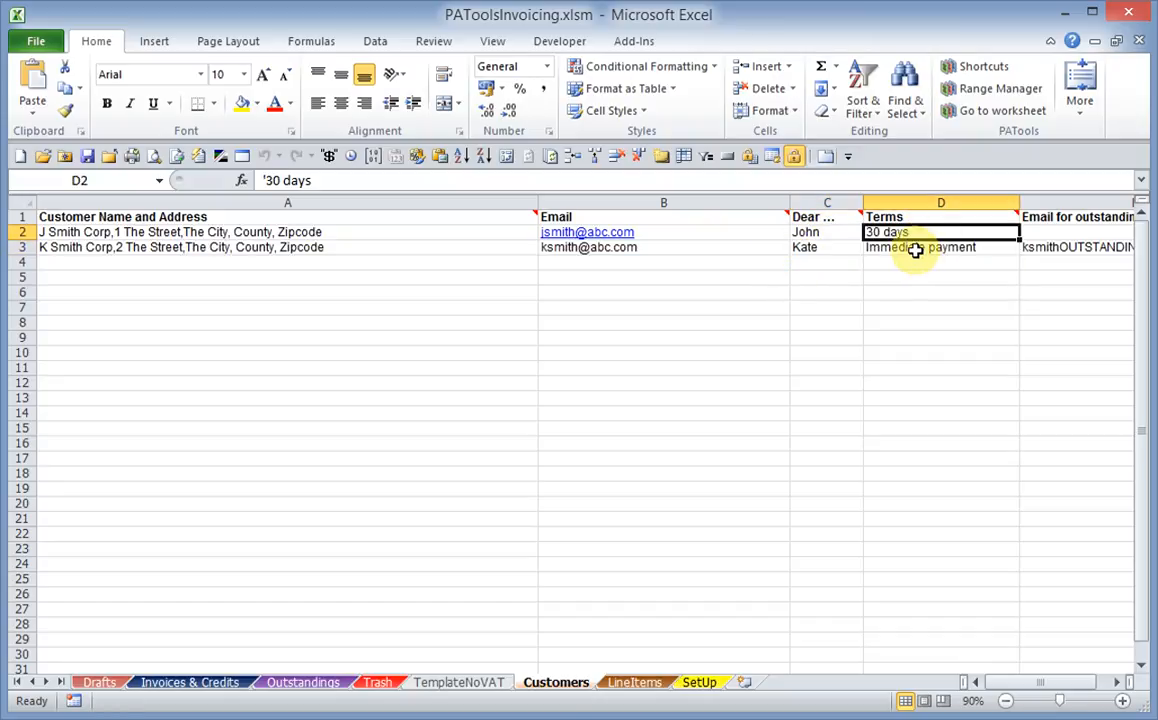
{"action": "left_click", "coordinate": [914, 250]}
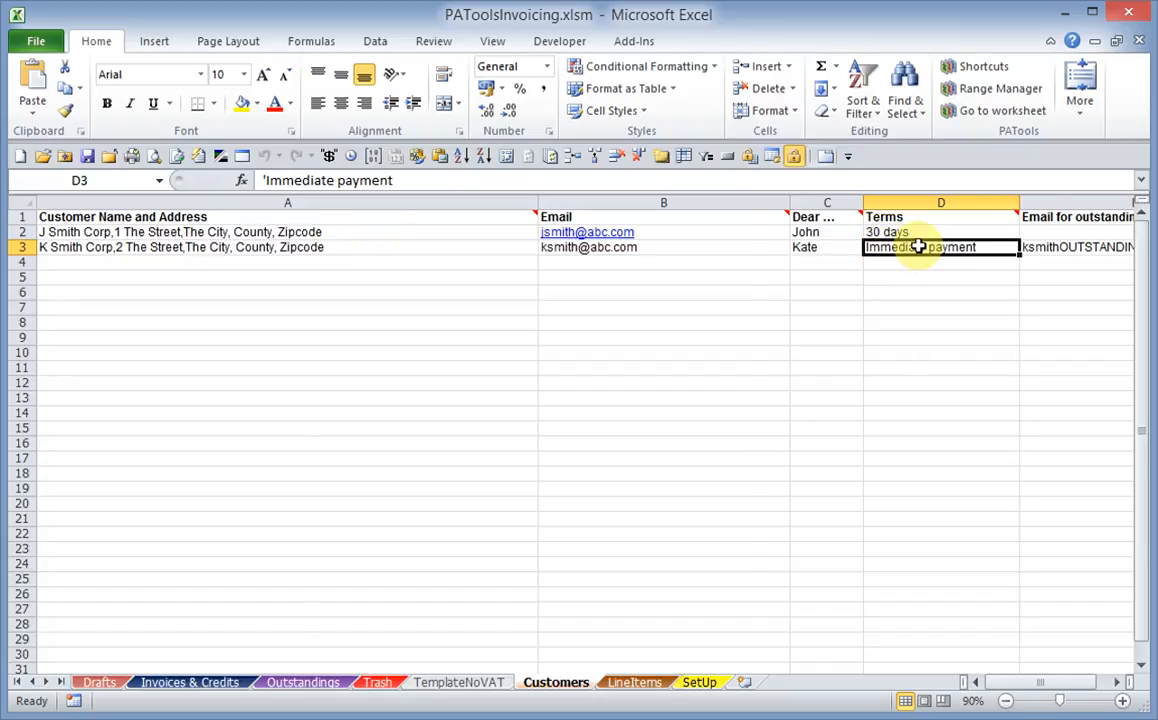
{"action": "key", "text": "Right"}
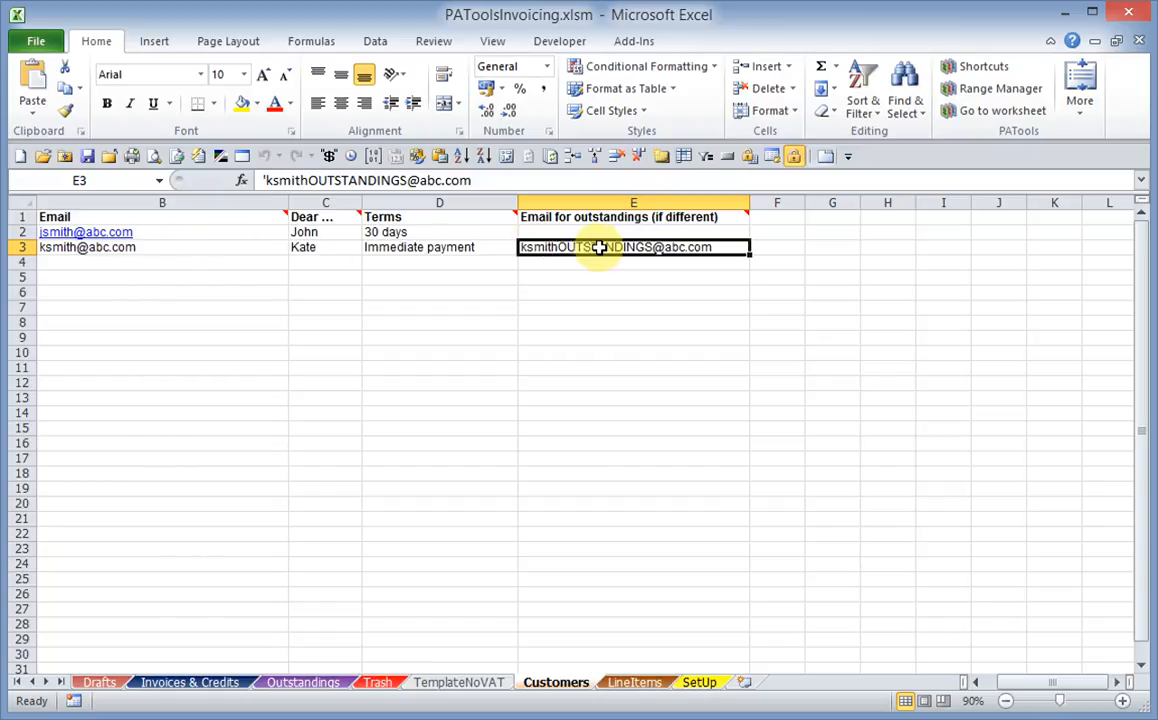
{"action": "left_click", "coordinate": [207, 250]}
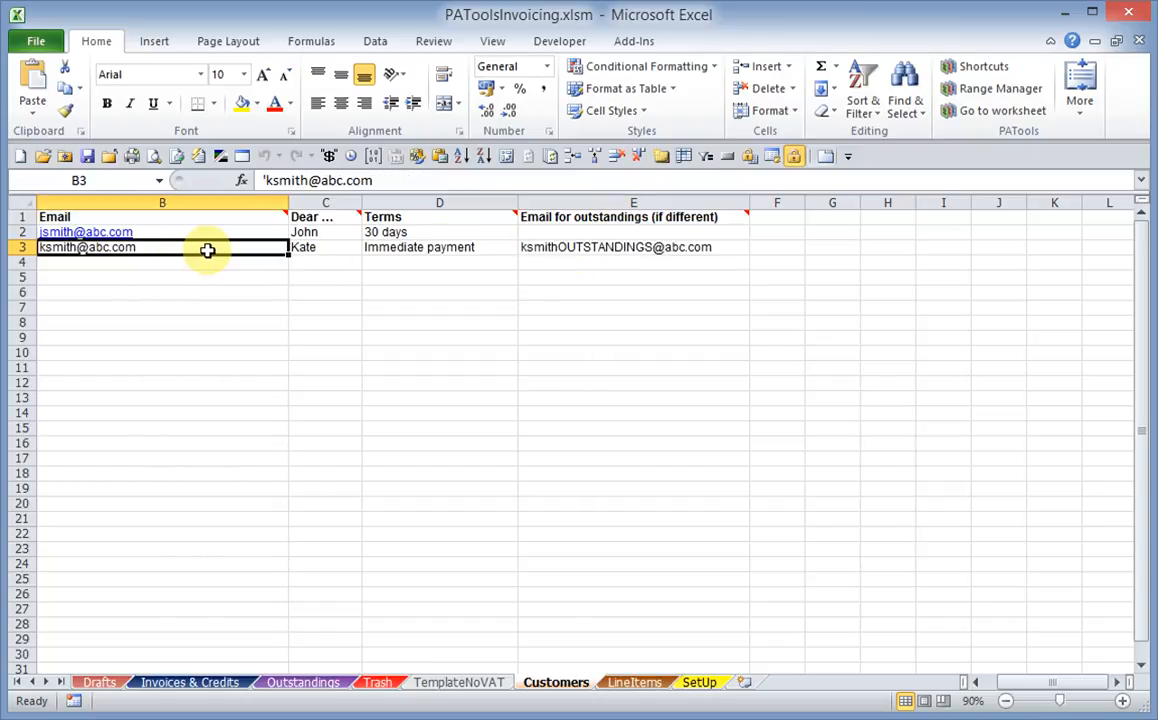
{"action": "key", "text": "Left"}
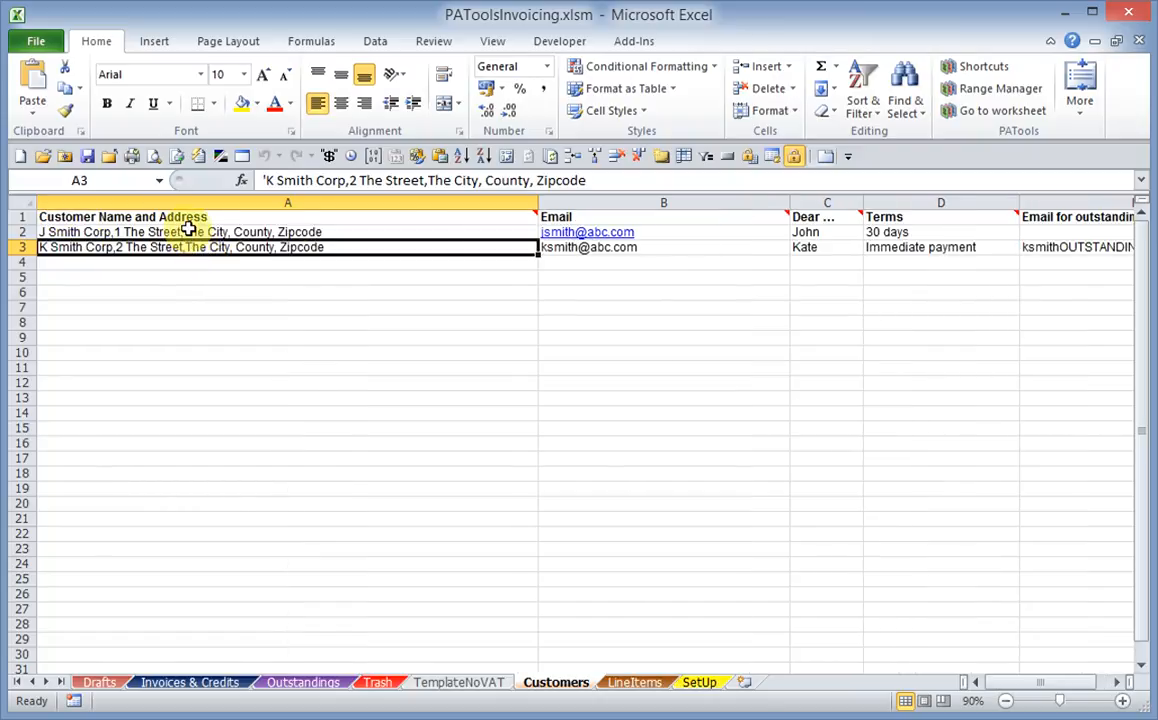
{"action": "left_click", "coordinate": [548, 248]}
{"action": "left_click", "coordinate": [200, 232]}
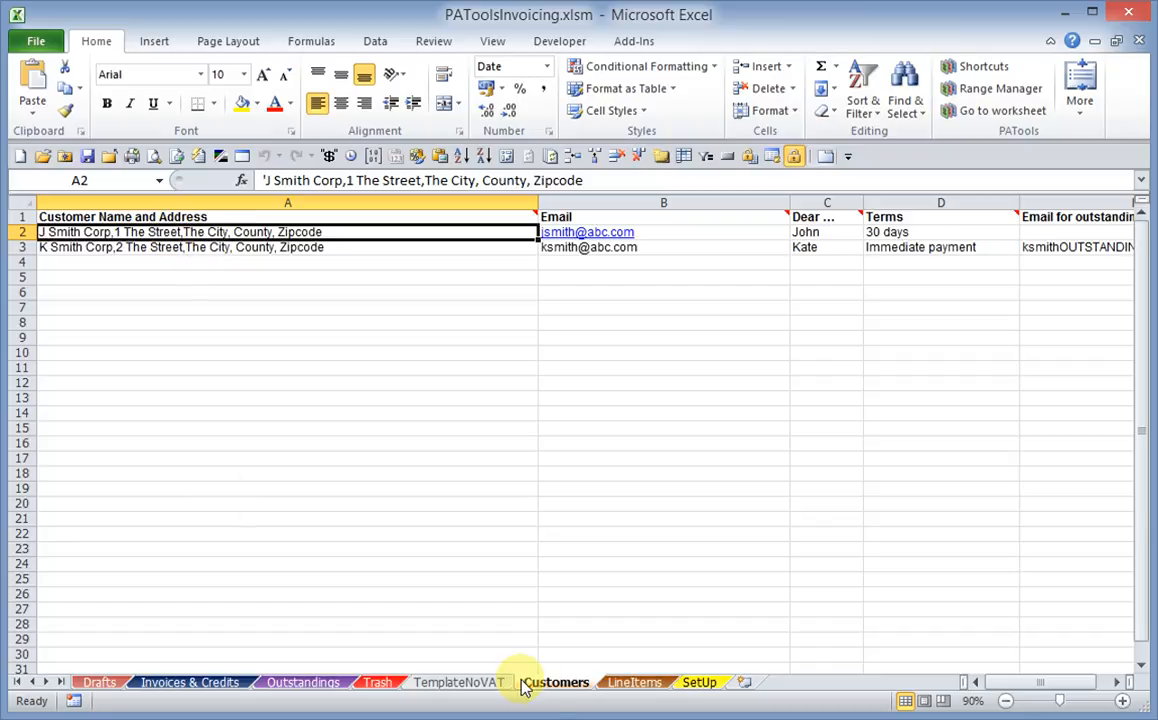
Send invoice 3 from the Invoices & Credits sheet to Trash
{"action": "left_click", "coordinate": [208, 683]}
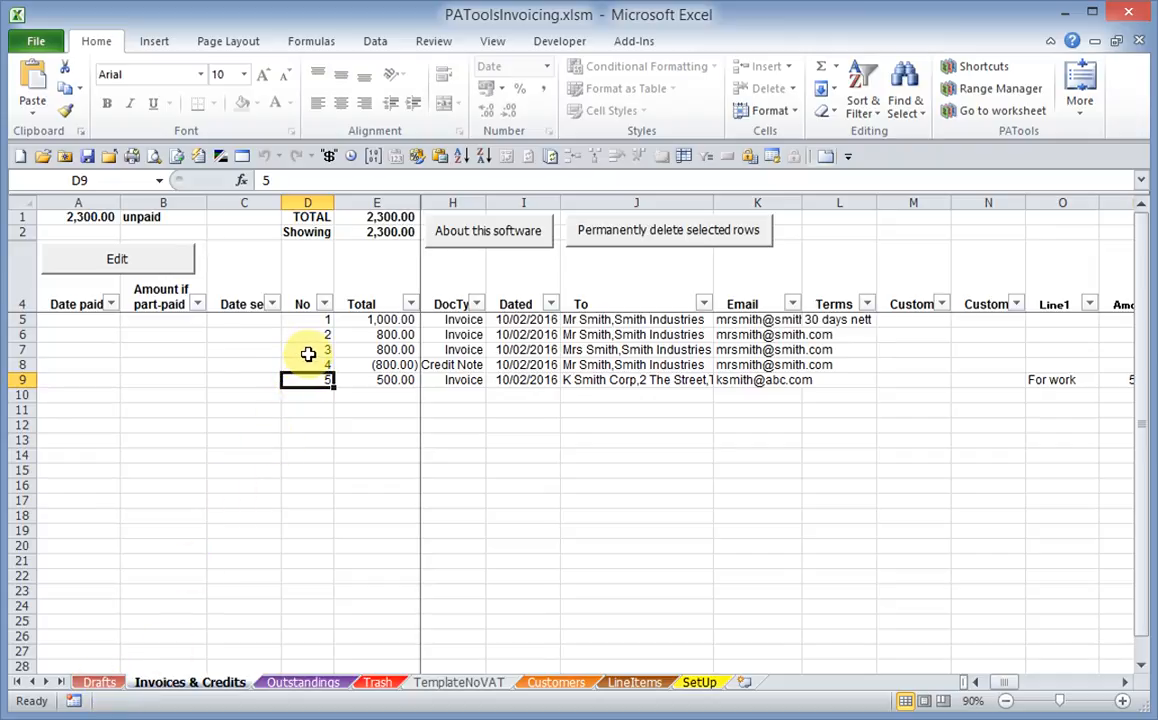
{"action": "left_click_drag", "start_coordinate": [308, 353], "coordinate": [310, 381]}
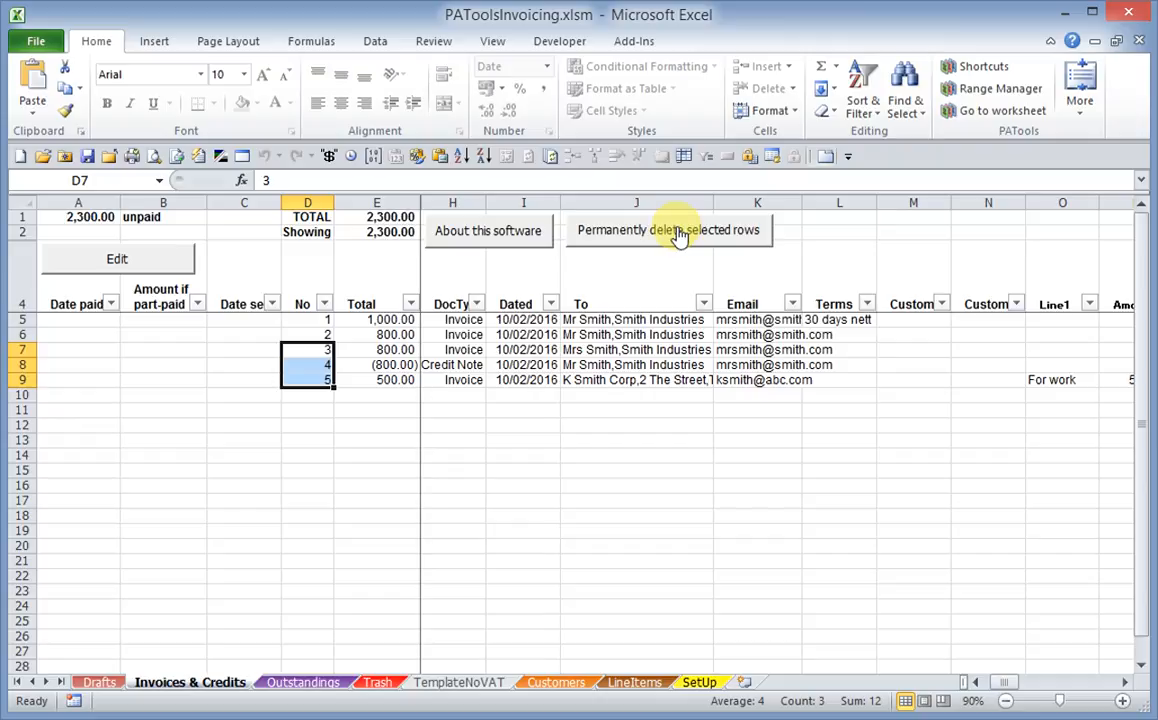
{"action": "left_click", "coordinate": [314, 350]}
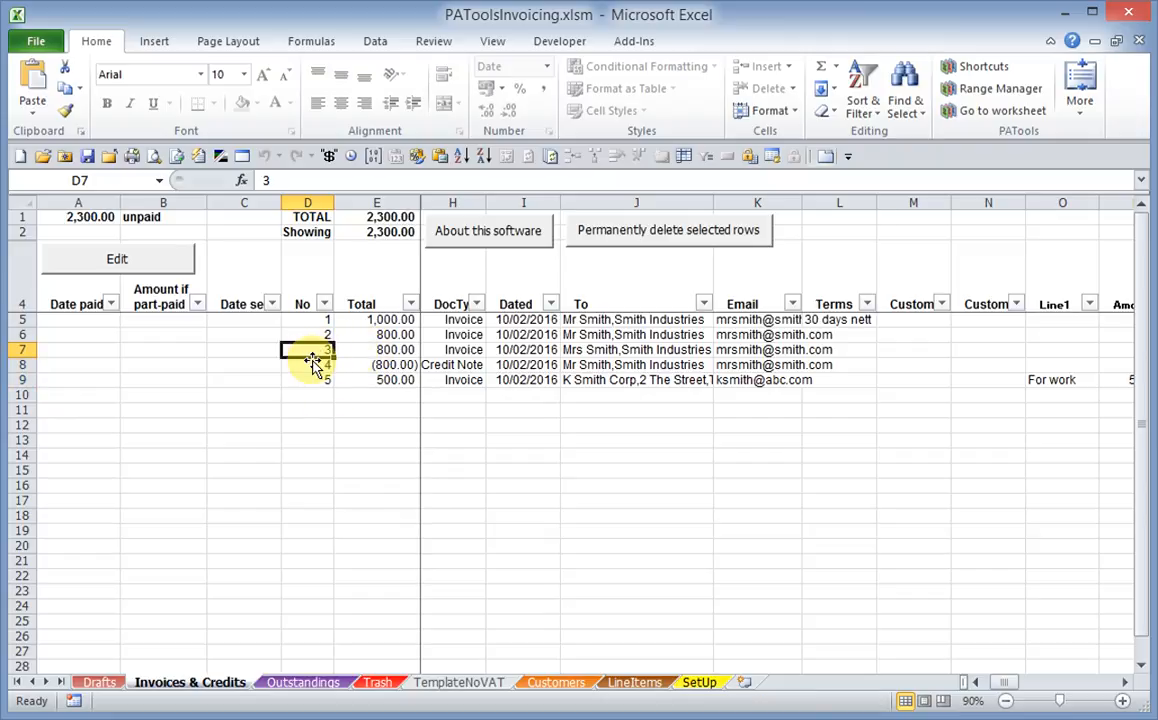
{"action": "double_click", "coordinate": [364, 349]}
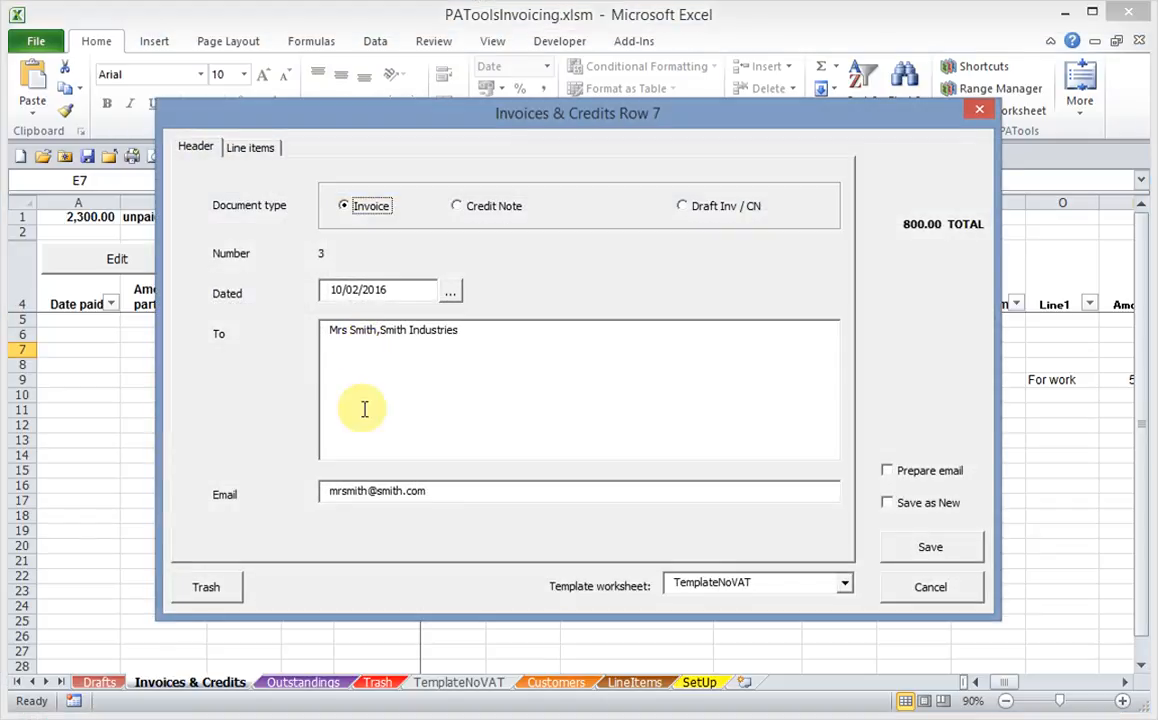
{"action": "left_click", "coordinate": [206, 590]}
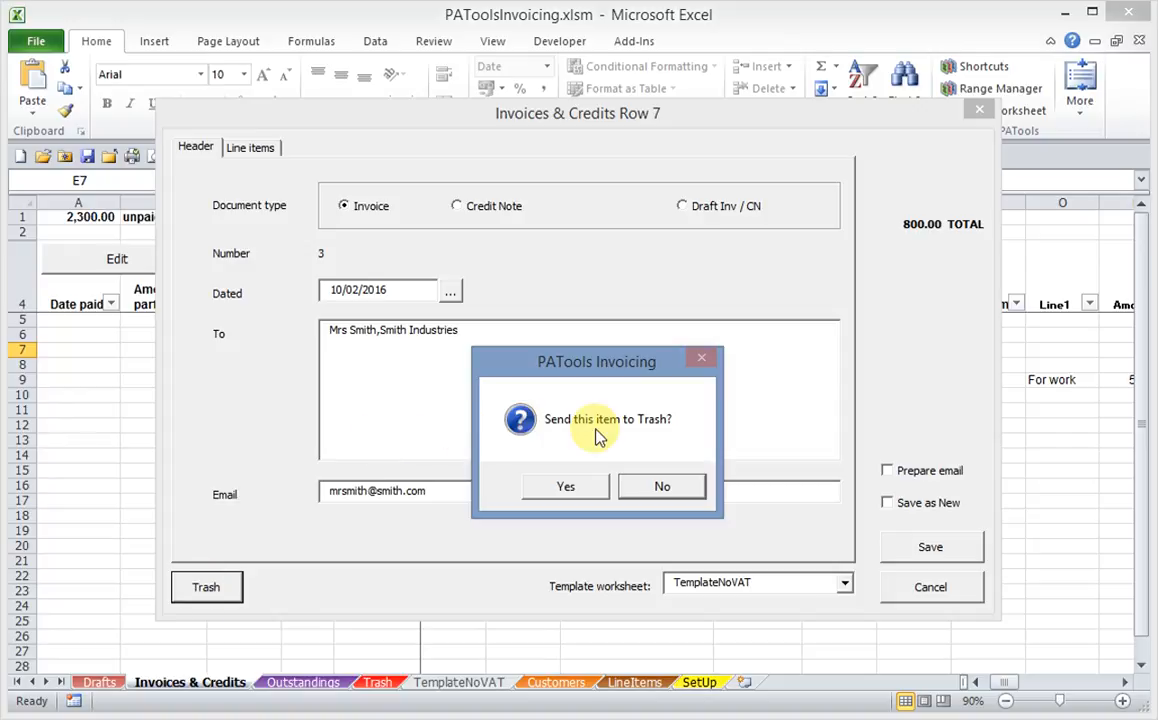
{"action": "left_click", "coordinate": [564, 494]}
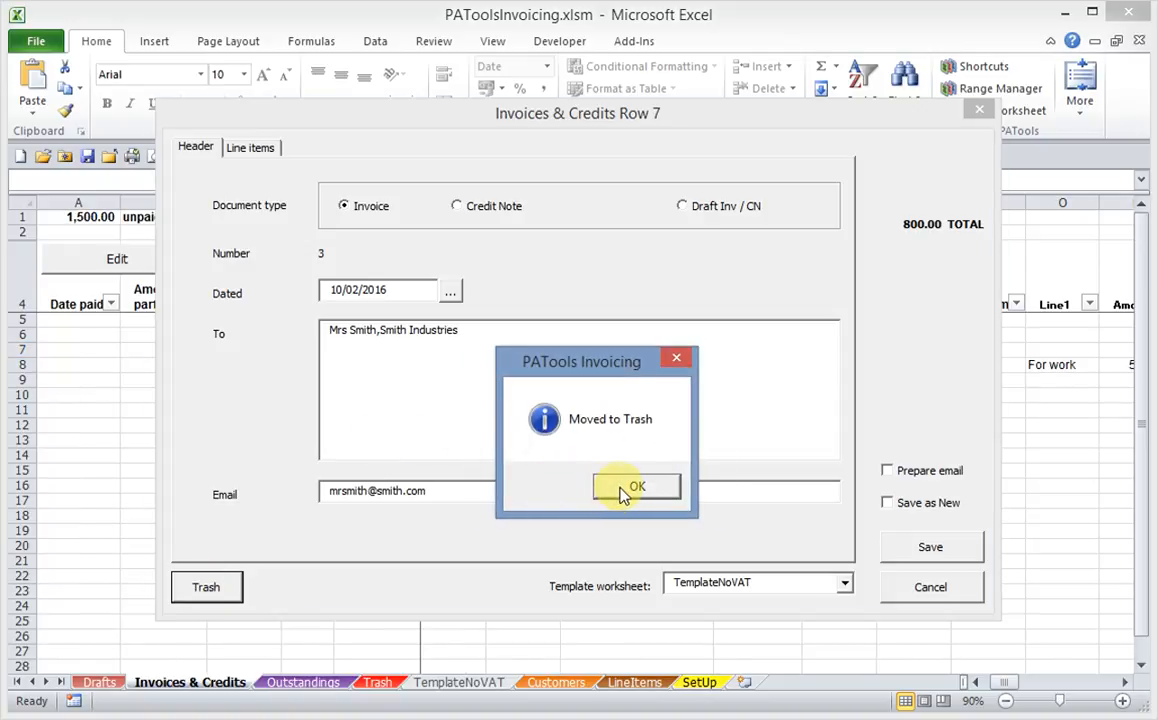
{"action": "left_click", "coordinate": [623, 486]}
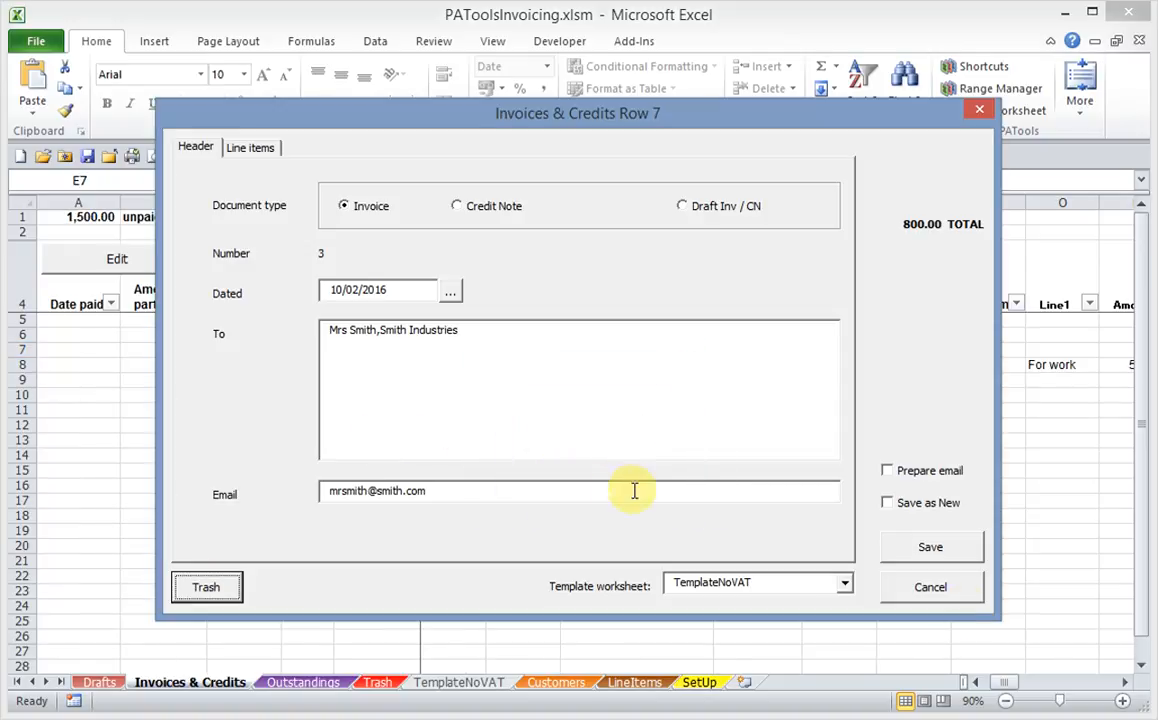
Close the open record, then reopen invoice 3 from the Trash sheet and save it as a new invoice
{"action": "left_click", "coordinate": [944, 598]}
{"action": "left_click", "coordinate": [316, 319]}
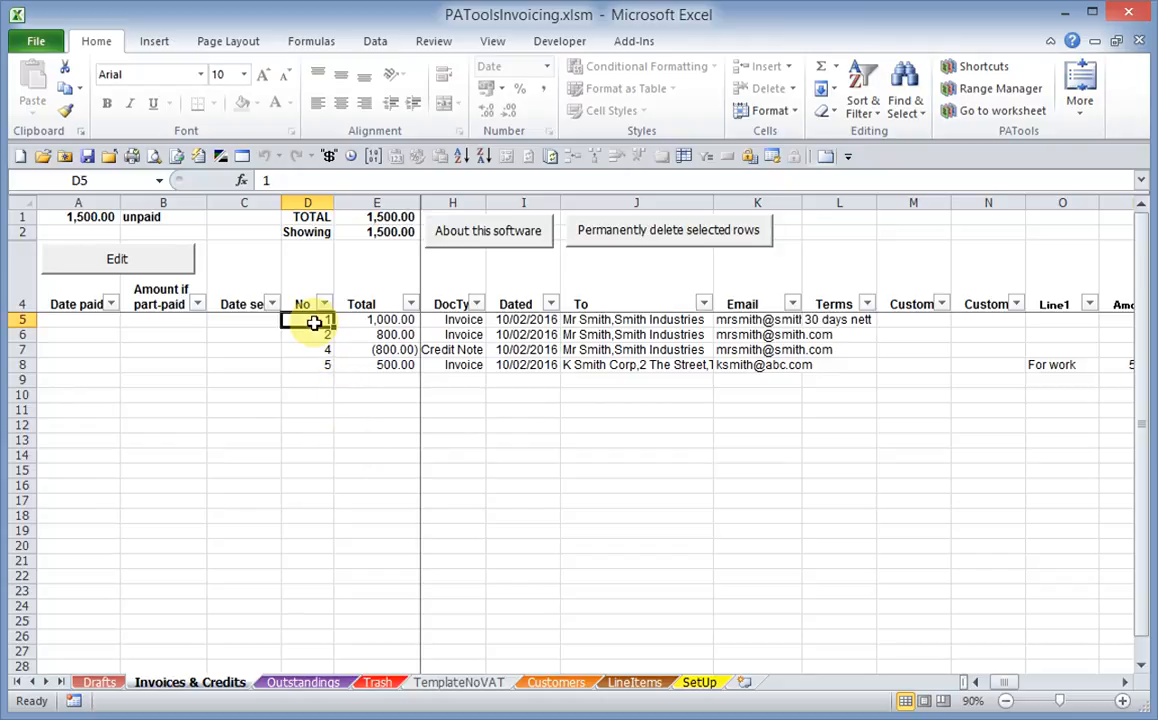
{"action": "left_click", "coordinate": [377, 683]}
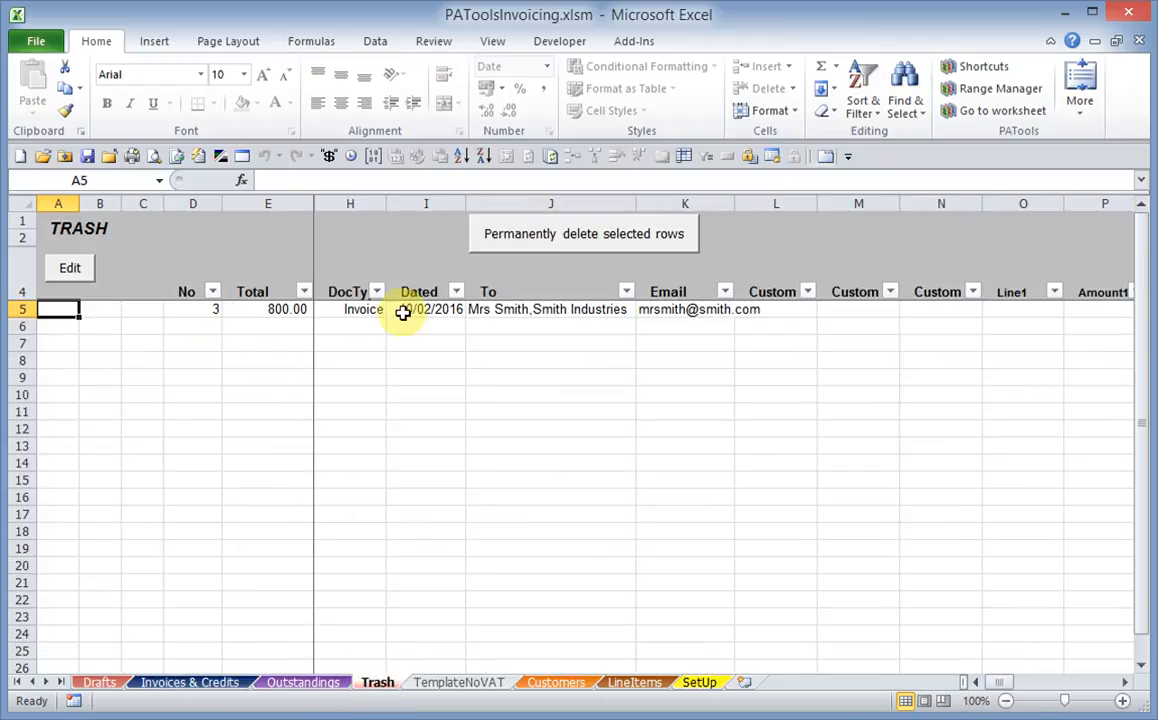
{"action": "left_click", "coordinate": [345, 311]}
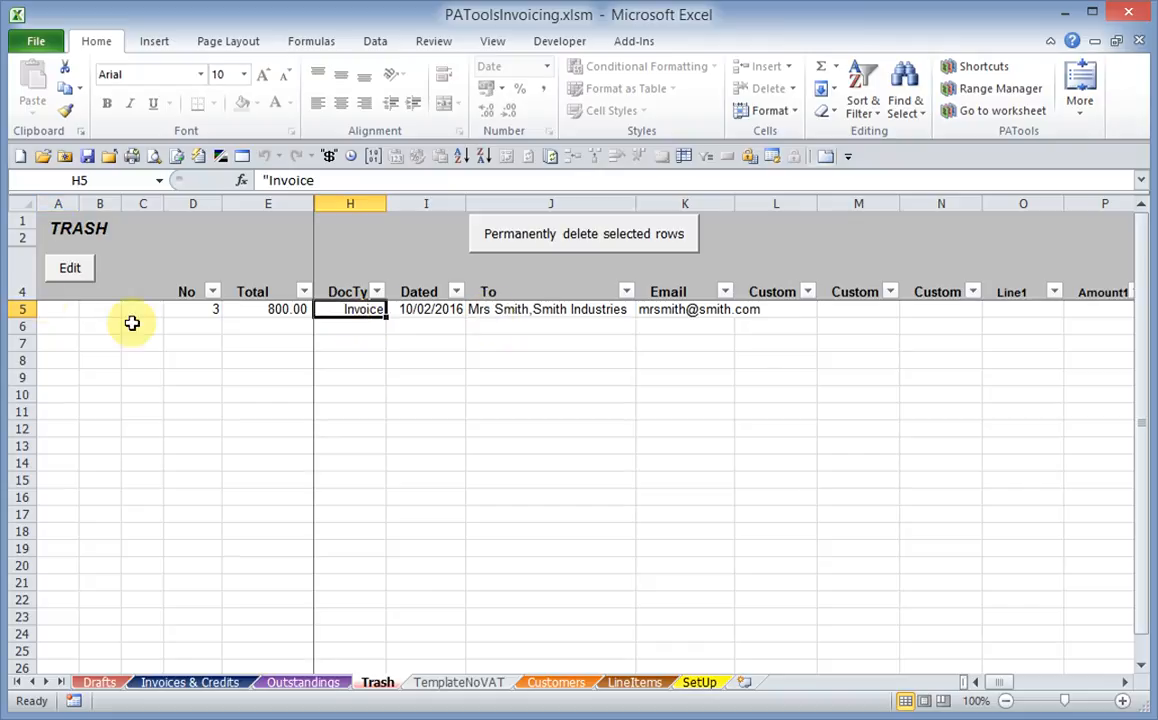
{"action": "left_click", "coordinate": [70, 272]}
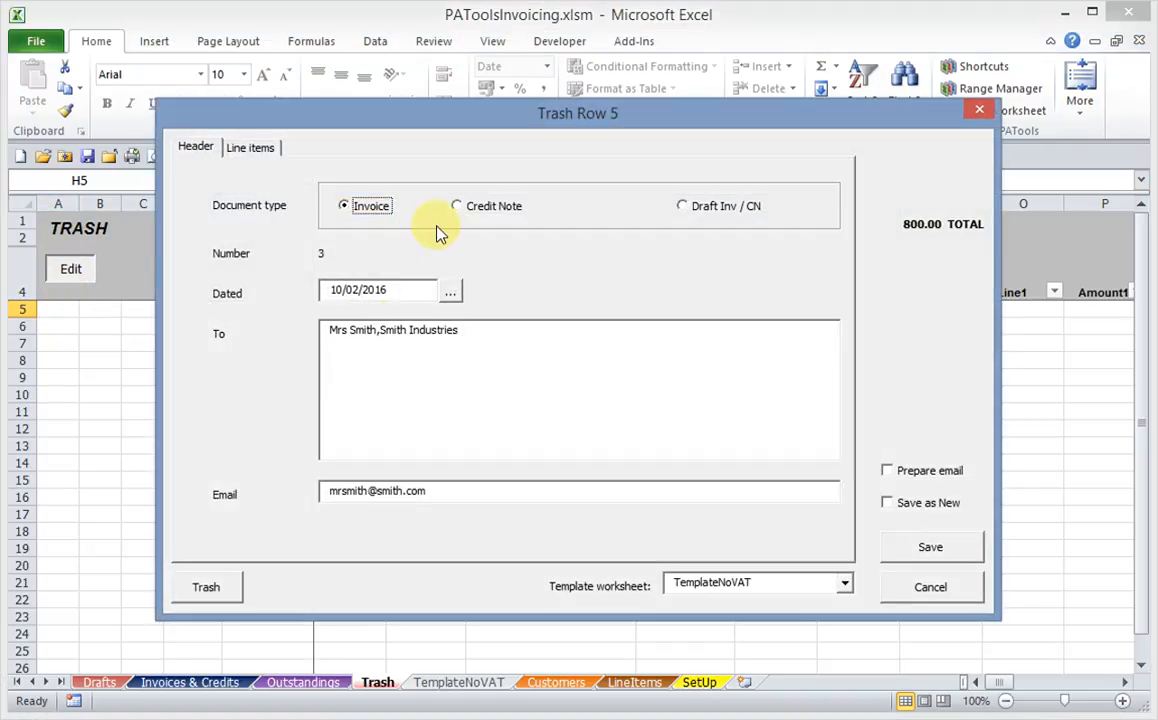
{"action": "left_click", "coordinate": [905, 503]}
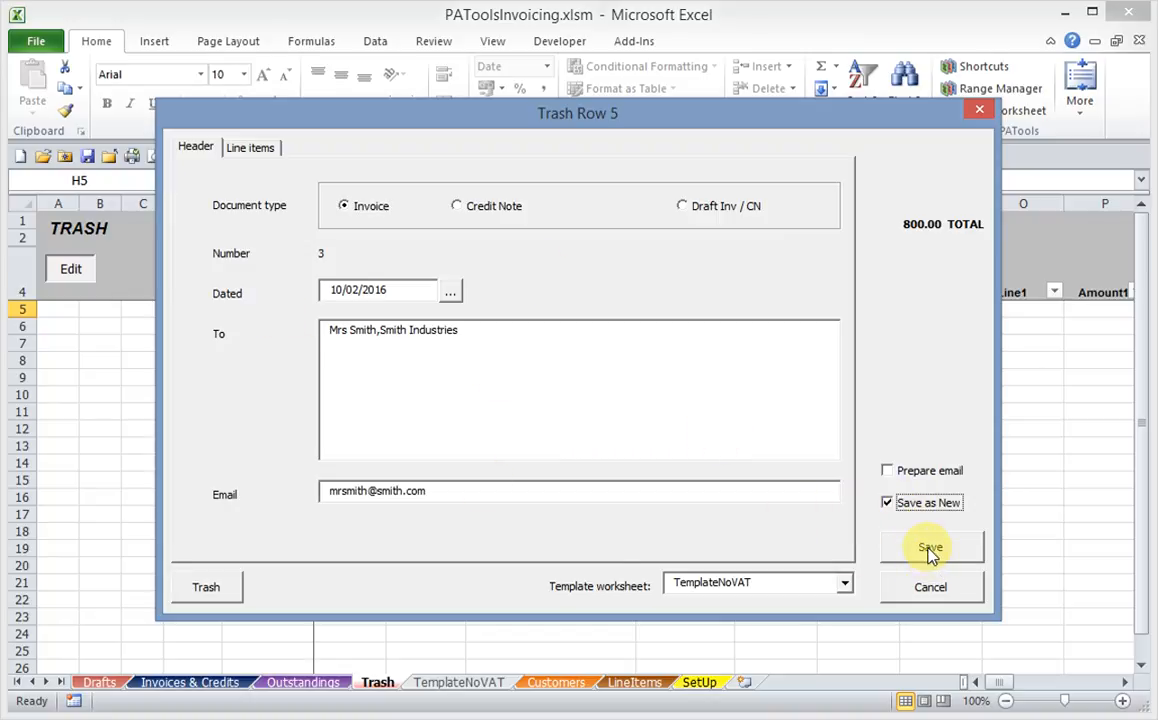
{"action": "left_click", "coordinate": [930, 551]}
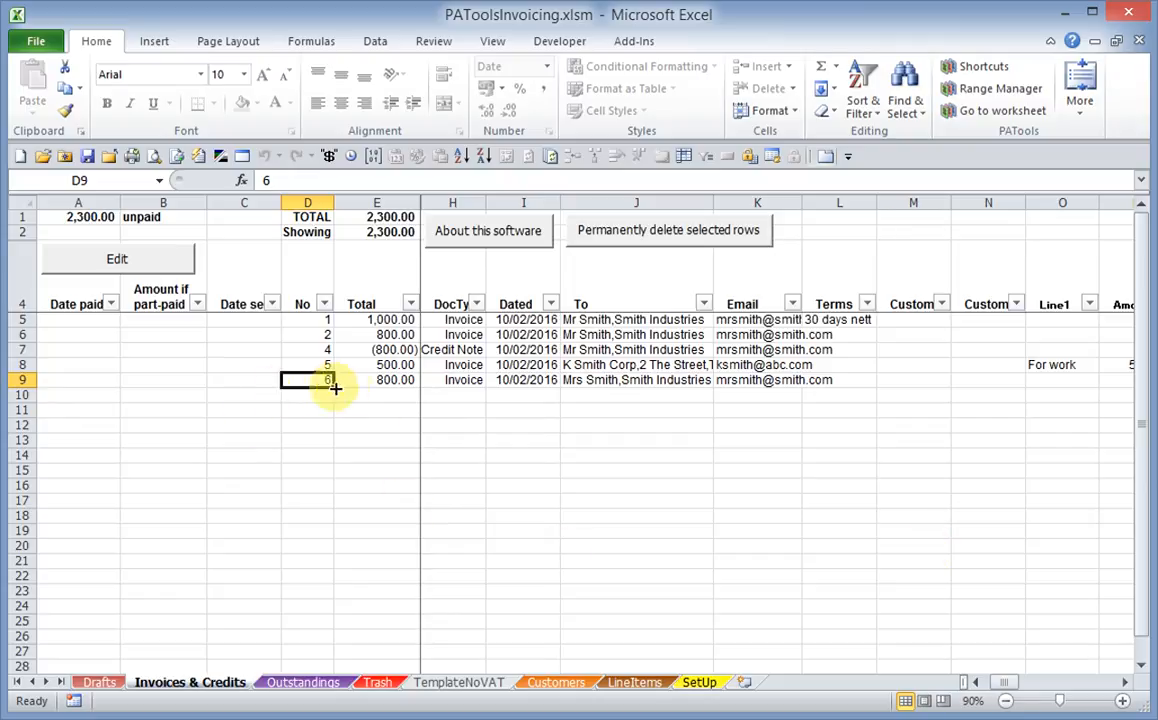
Permanently delete the invoice 3 row from the Trash sheet
{"action": "left_click", "coordinate": [377, 682]}
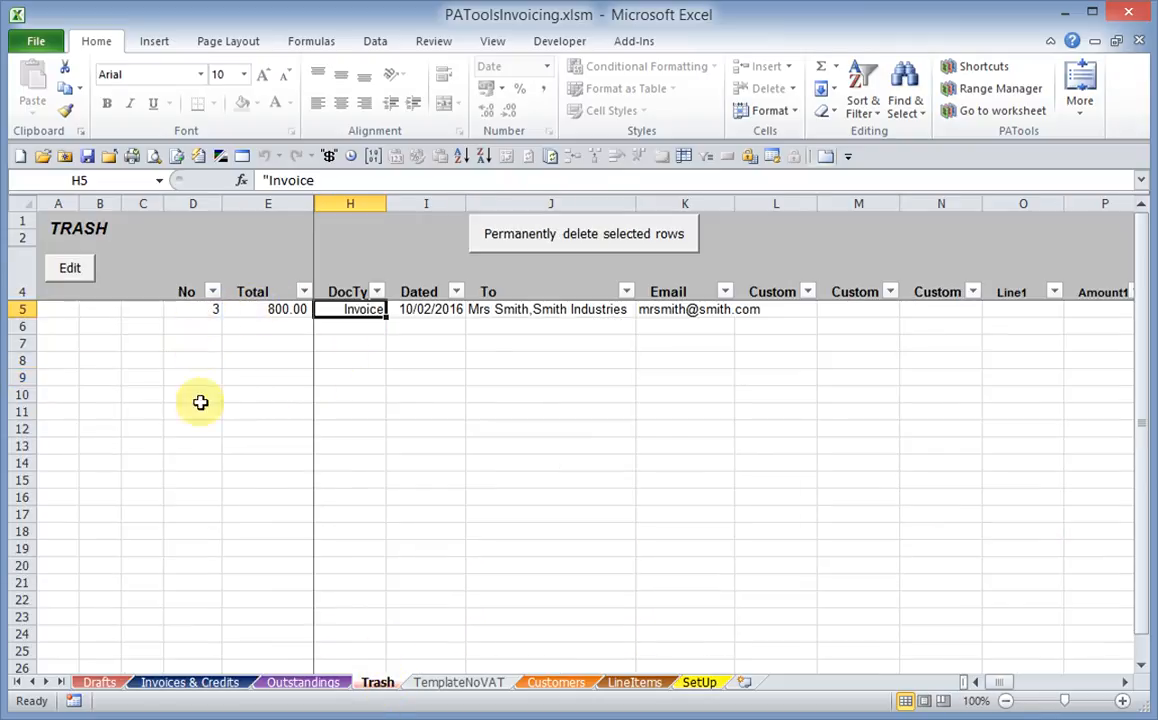
{"action": "left_click", "coordinate": [525, 238]}
{"action": "left_click", "coordinate": [589, 487]}
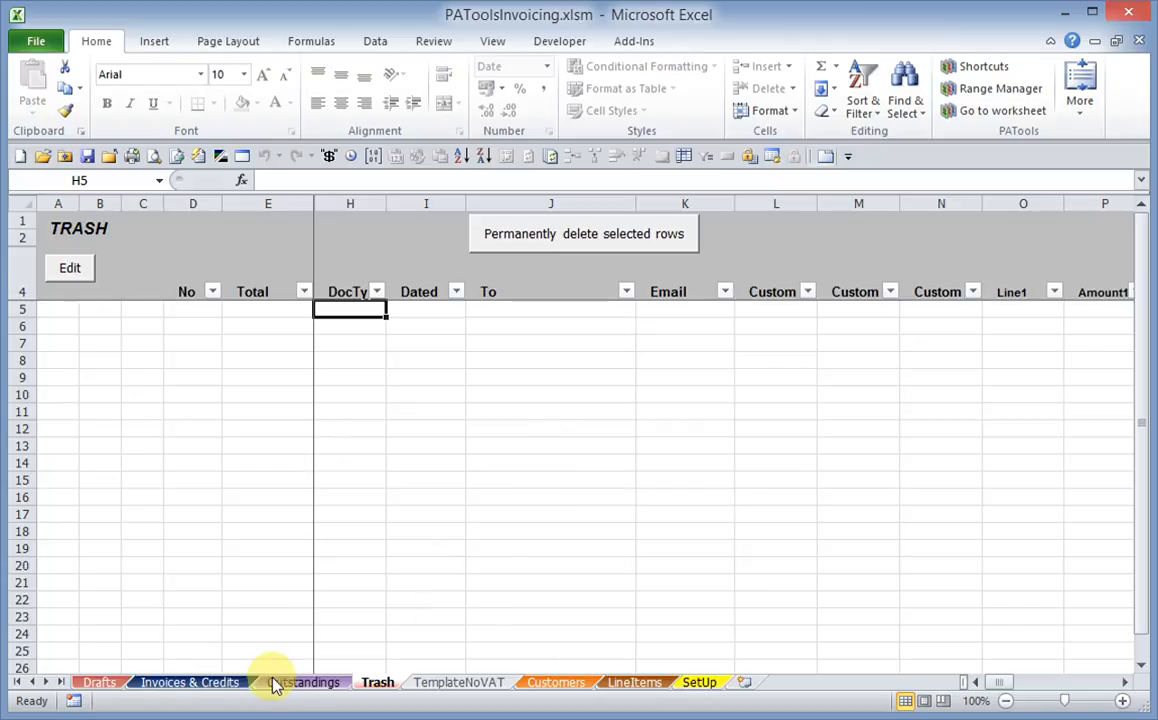
Set the number of the invoice in row 9 of Invoices & Credits to 8 and save it, overwriting the row
{"action": "left_click", "coordinate": [225, 682]}
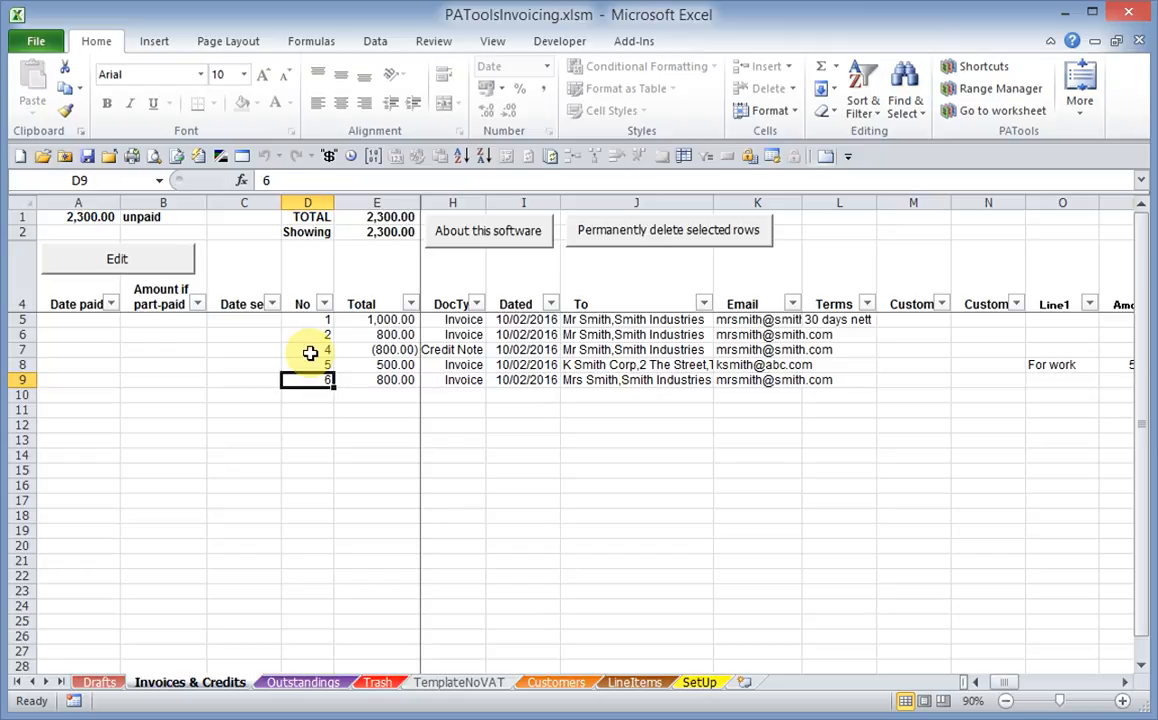
{"action": "left_click", "coordinate": [437, 381]}
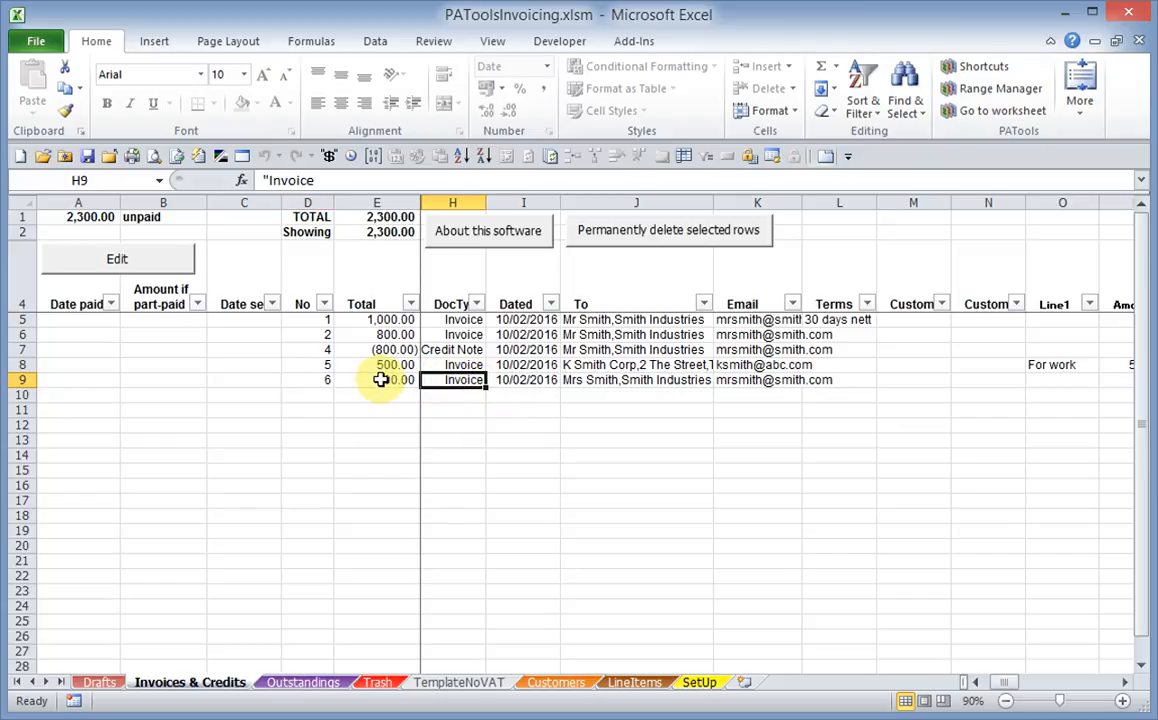
{"action": "double_click", "coordinate": [309, 378]}
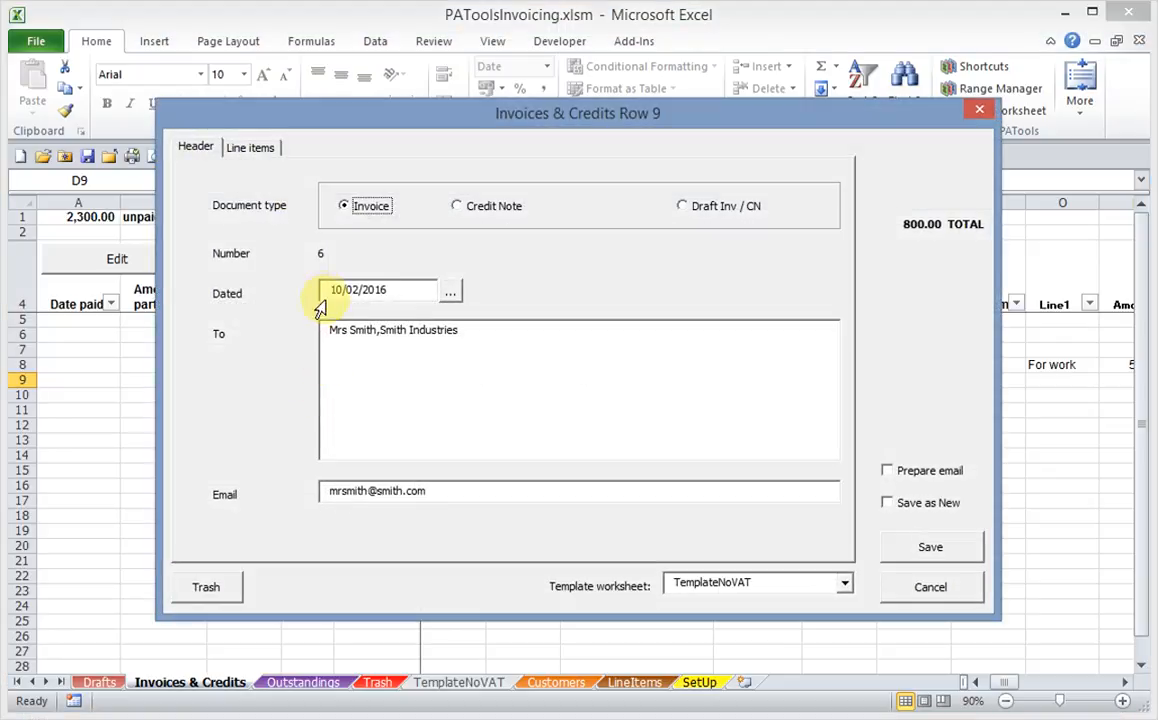
{"action": "left_click", "coordinate": [322, 257]}
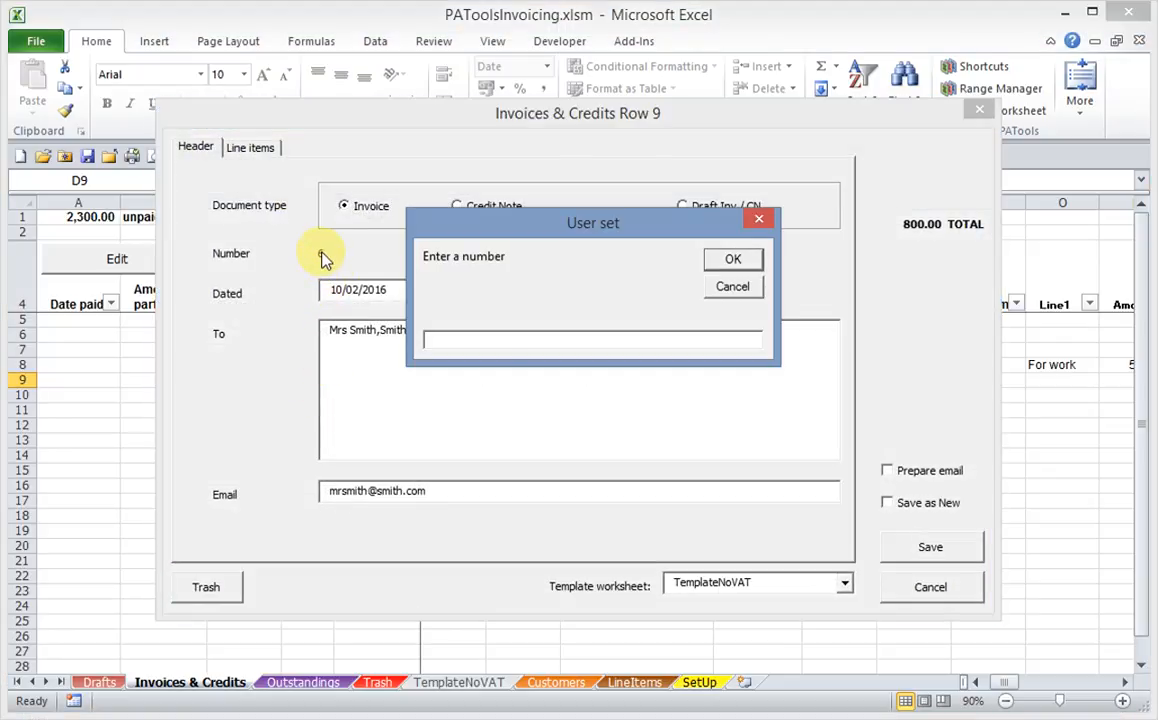
{"action": "type", "text": "8"}
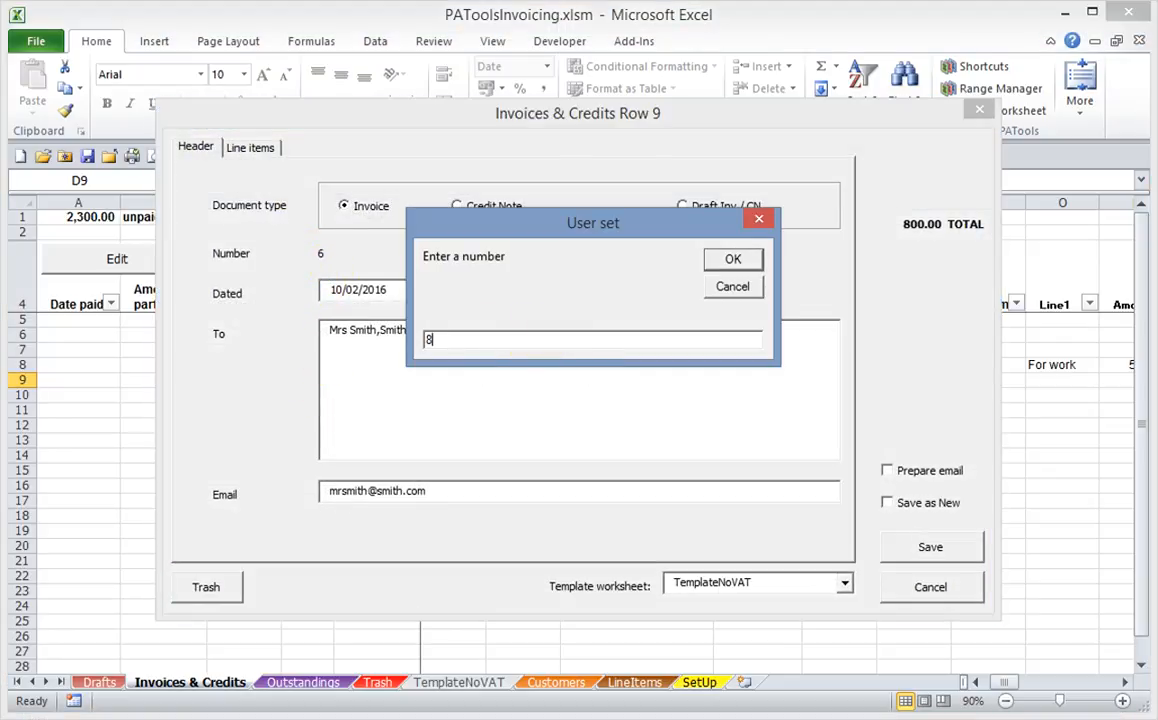
{"action": "key", "text": "Return"}
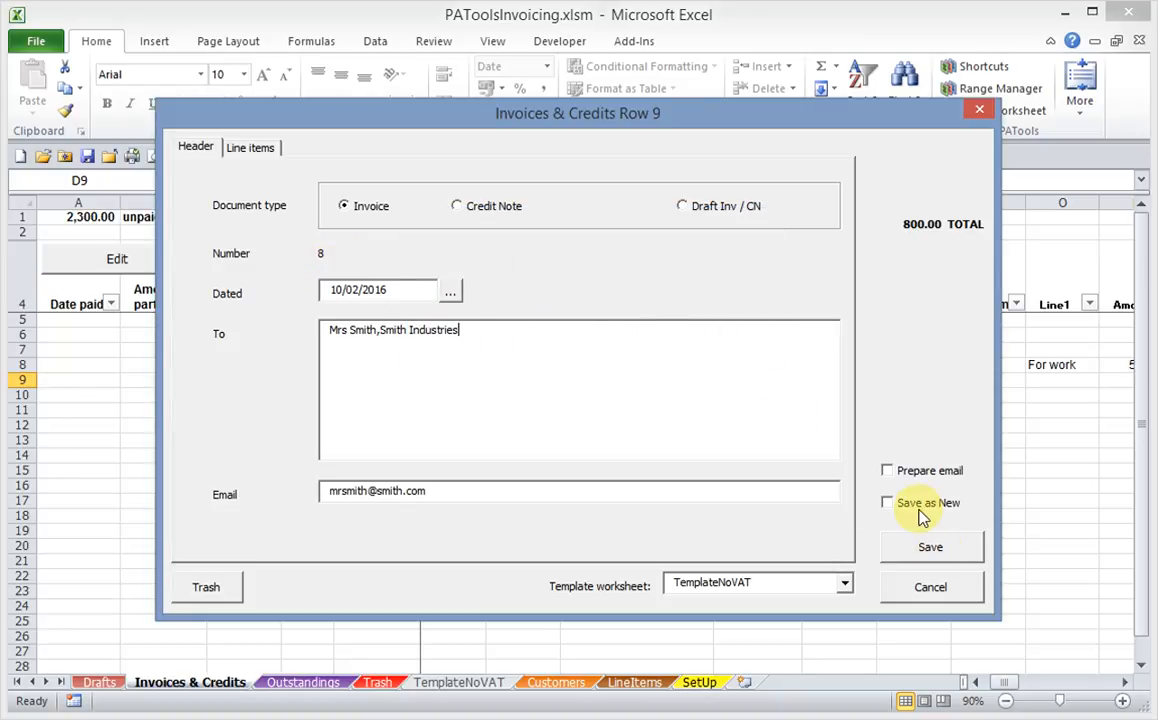
{"action": "left_click", "coordinate": [931, 545]}
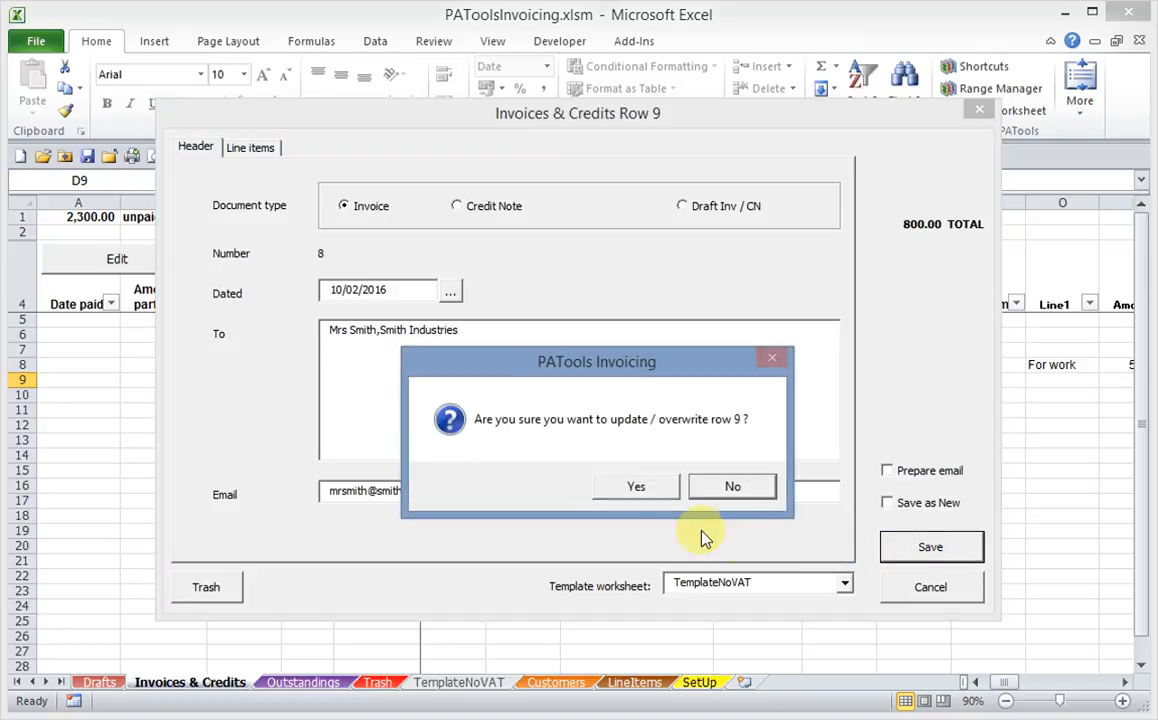
{"action": "left_click", "coordinate": [640, 487]}
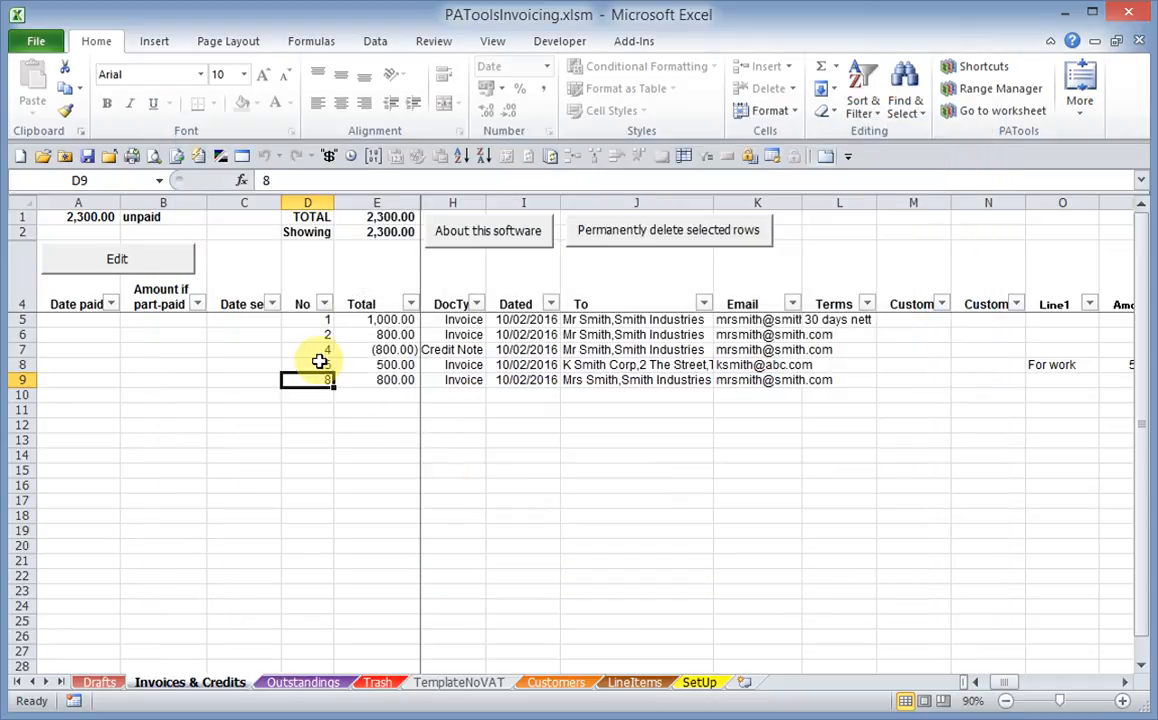